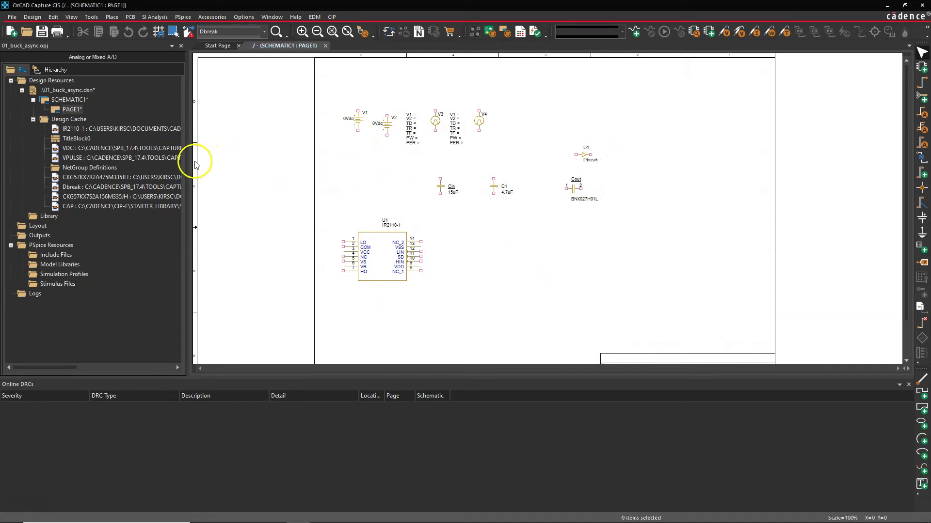
- Widen the project tree, then collapse and re-expand the Design Cache folder to list cached parts
left_click_drag(189, 162, 230, 163)
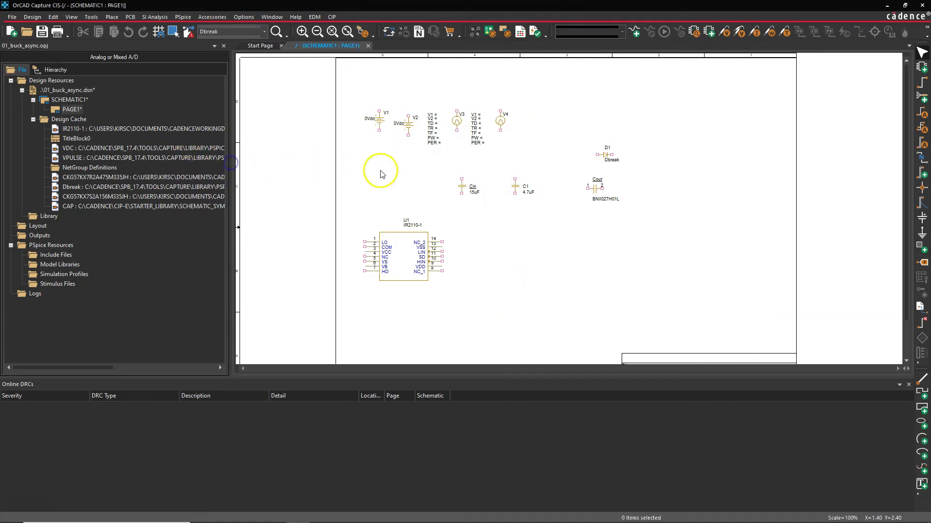
left_click(429, 174)
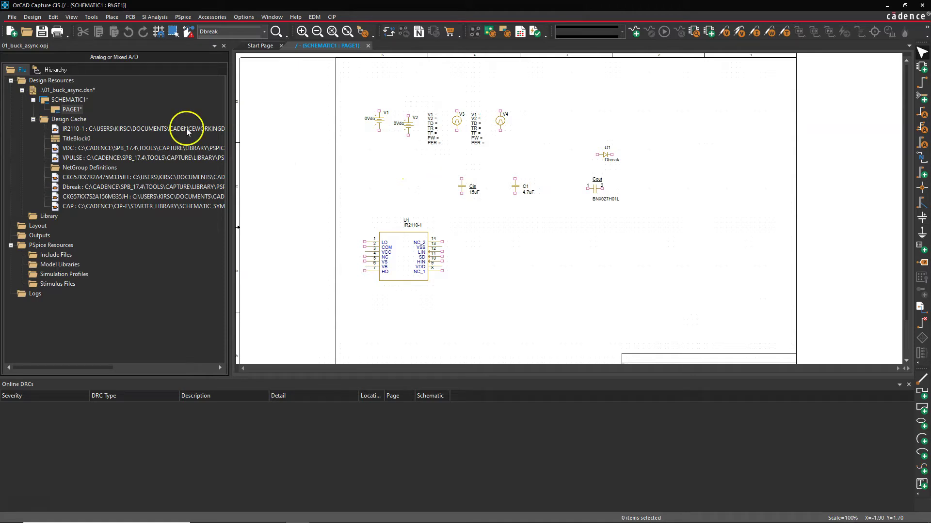
left_click(34, 119)
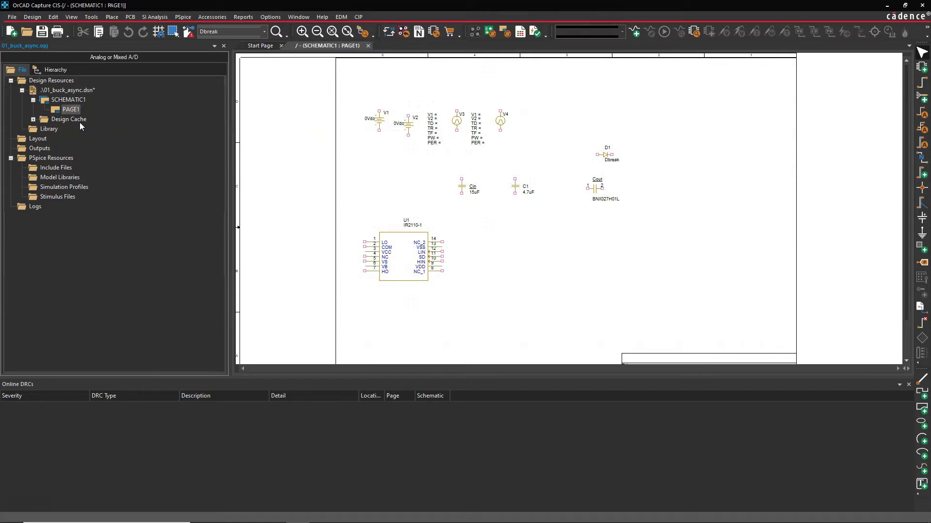
left_click(33, 119)
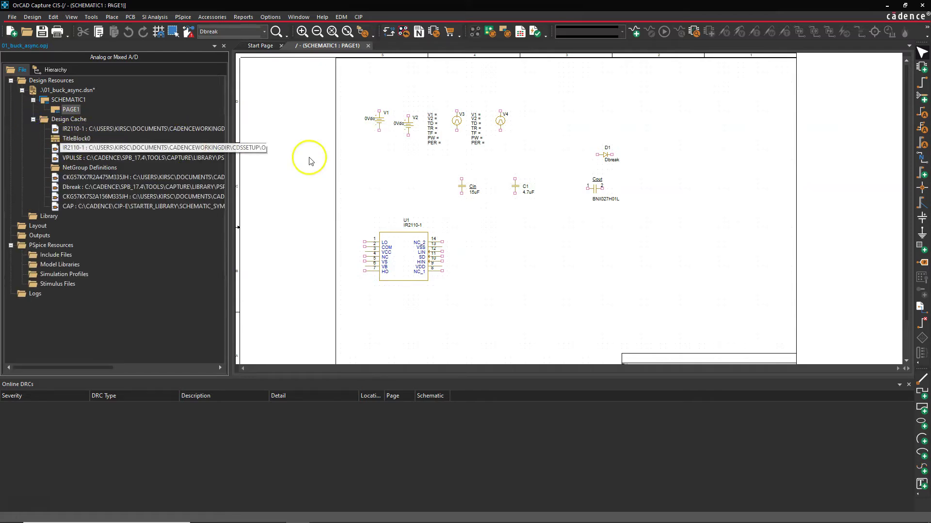
- Select the IR2110 driver U1 on the schematic page, then clear the selection
left_click(429, 188)
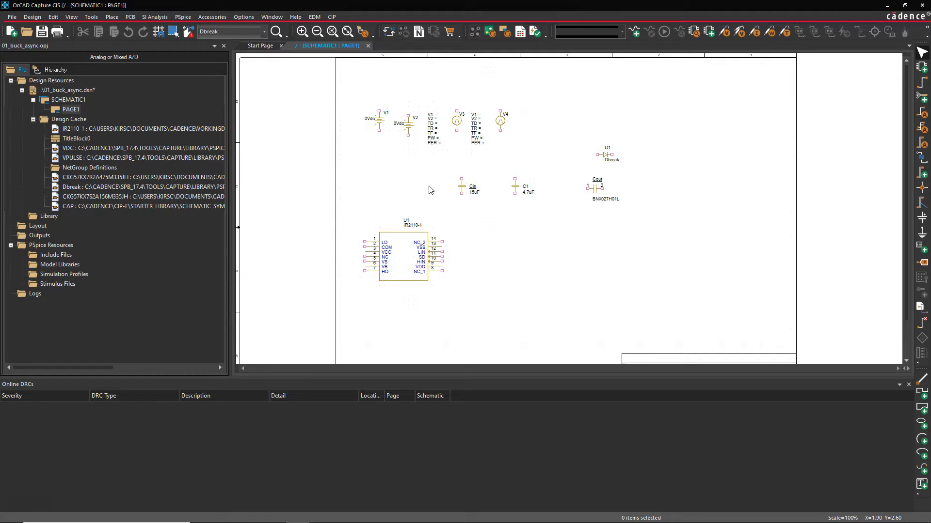
left_click(385, 277)
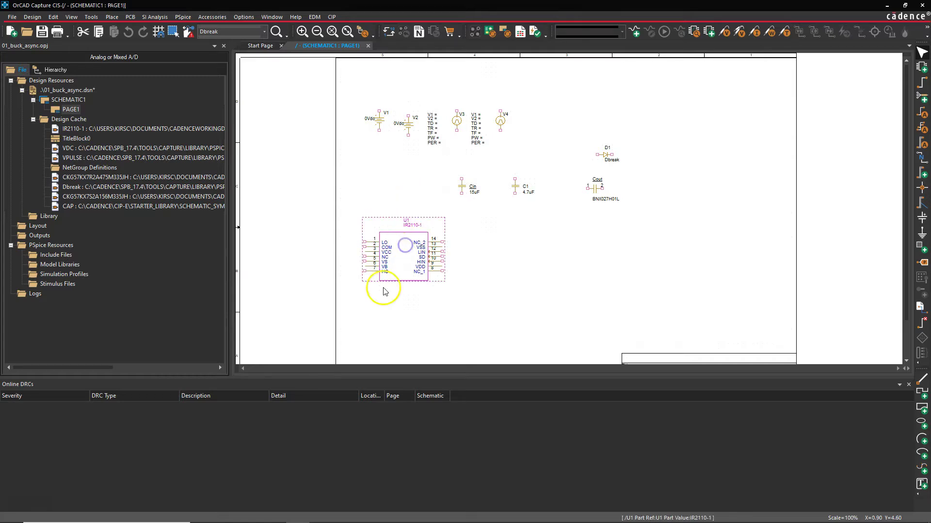
left_click(690, 207)
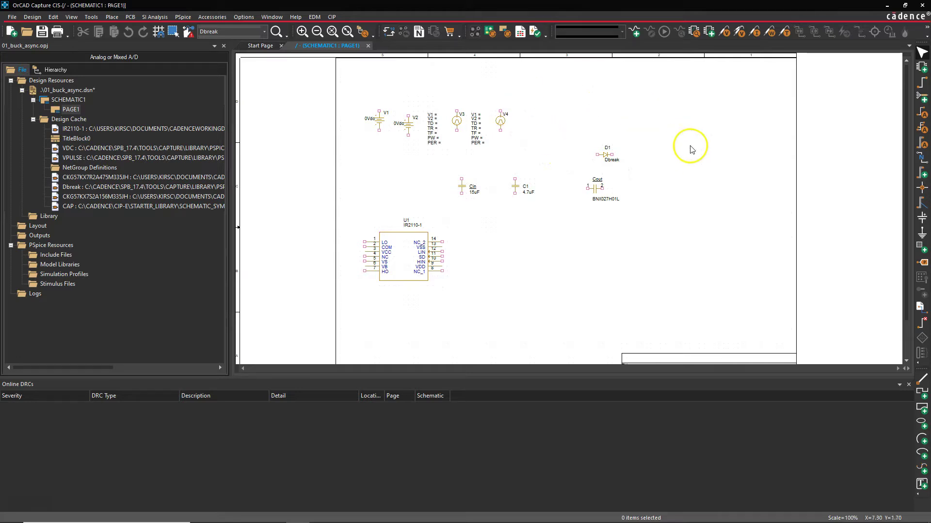
left_click(562, 90)
- Create a new part library, library1.olb, and add it to the project
left_click(449, 88)
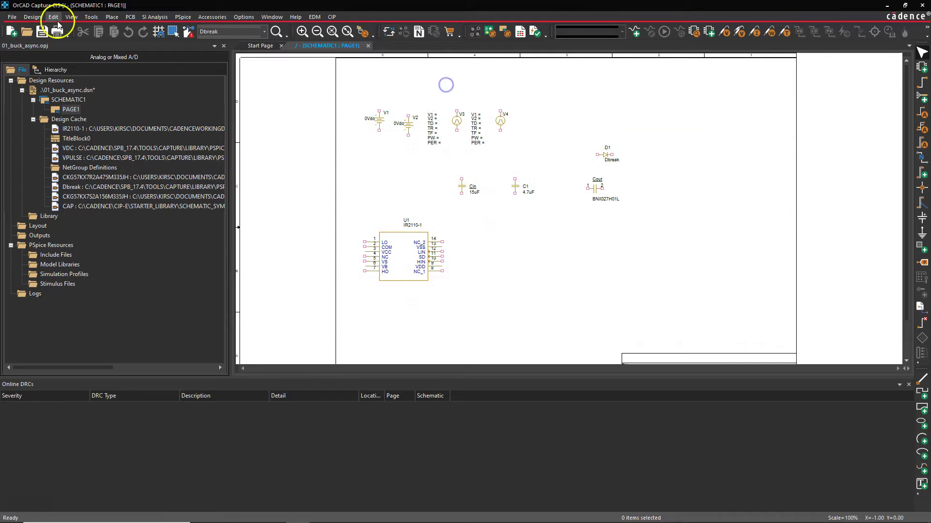
left_click(11, 19)
mouse_move(45, 29)
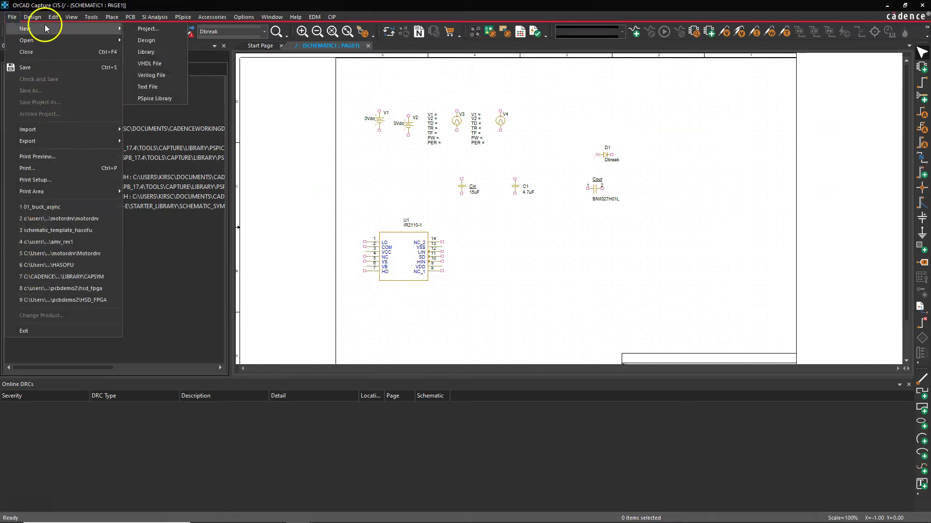
left_click(146, 53)
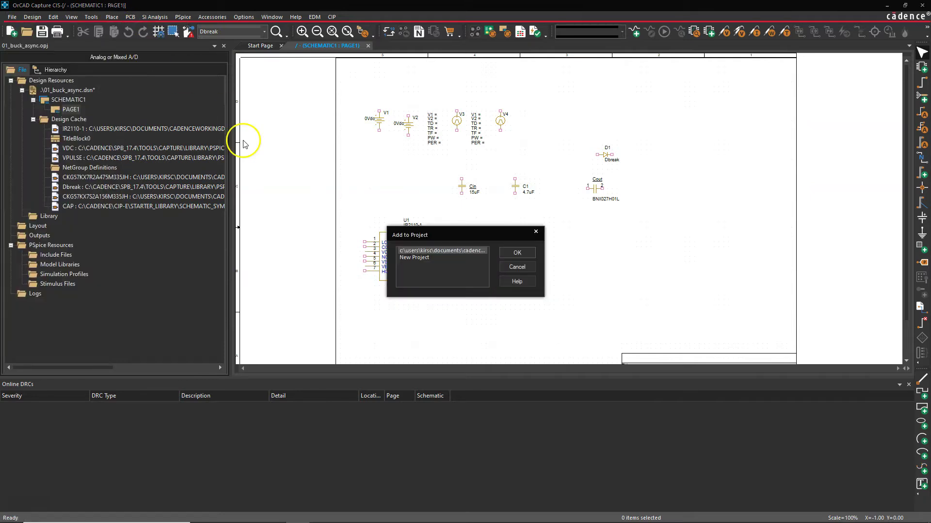
left_click(517, 252)
- Save library1.olb and expand it to show its contents
left_click(68, 226)
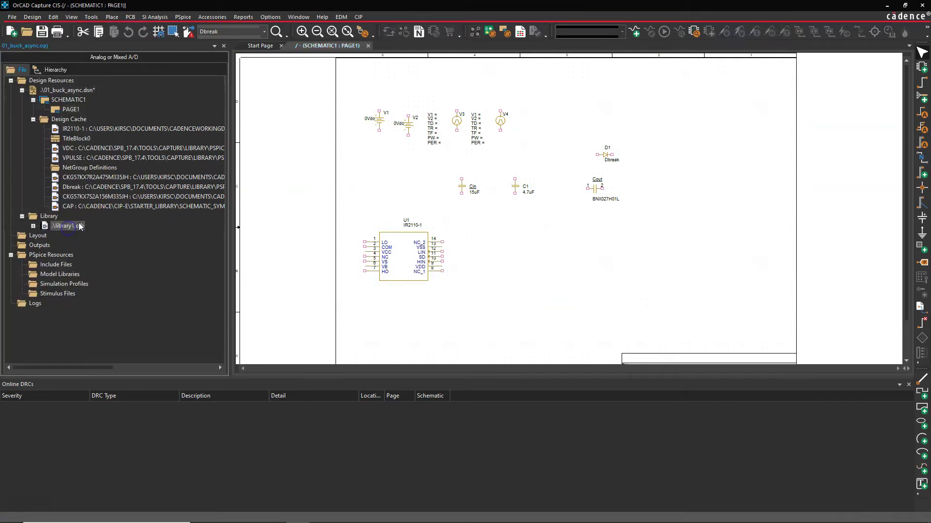
right_click(102, 224)
left_click(131, 276)
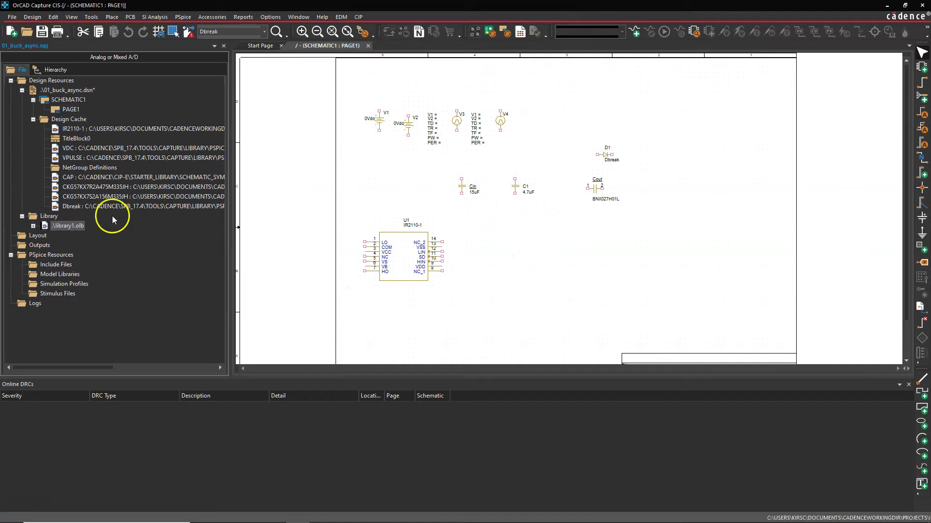
left_click(33, 226)
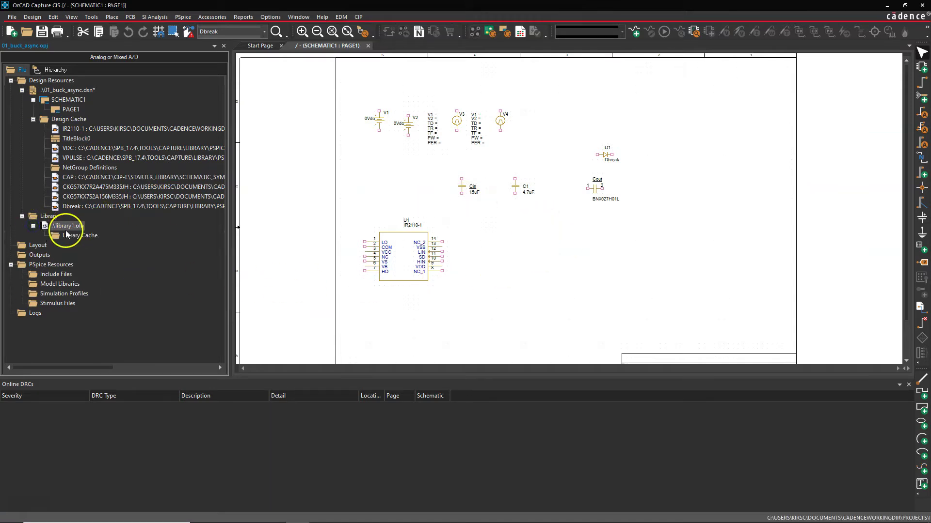
- Copy the cached IR2110-1 part and paste it into library1.olb
left_click(619, 243)
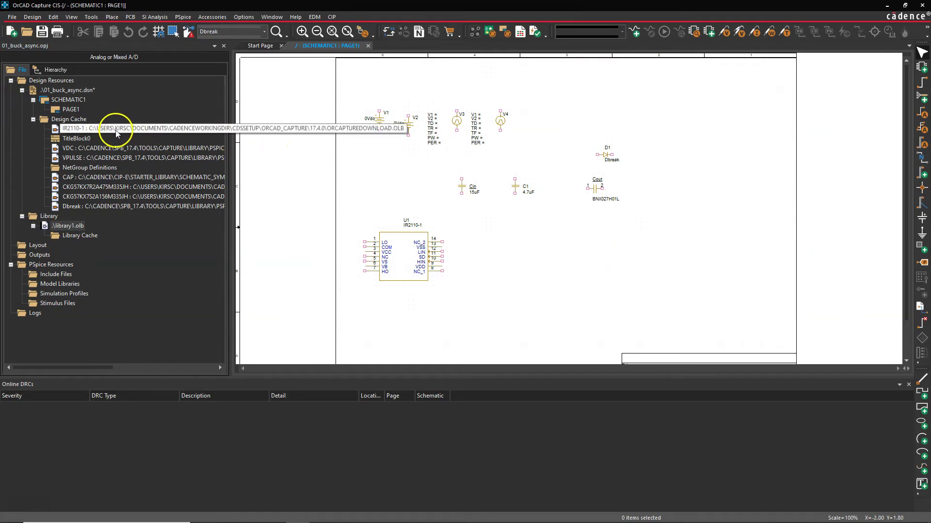
left_click(88, 128)
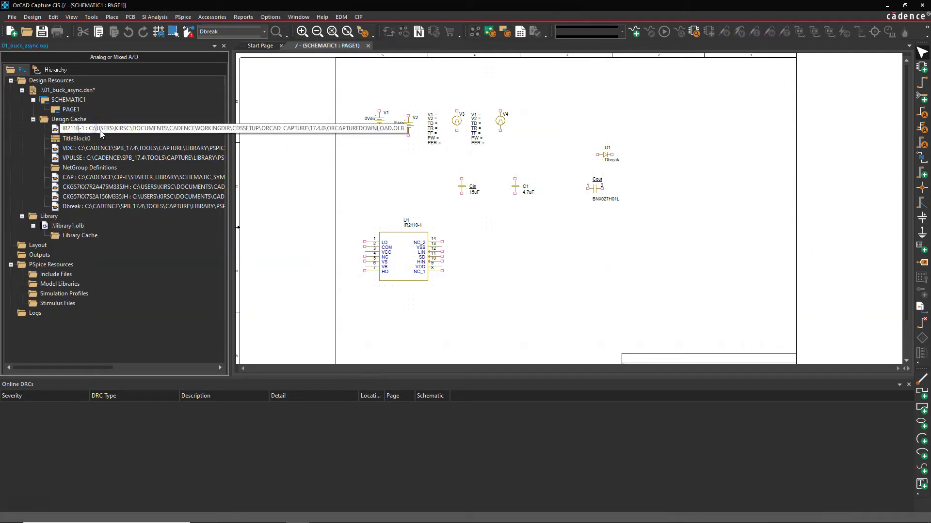
right_click(102, 134)
left_click(150, 174)
left_click(68, 224)
right_click(93, 228)
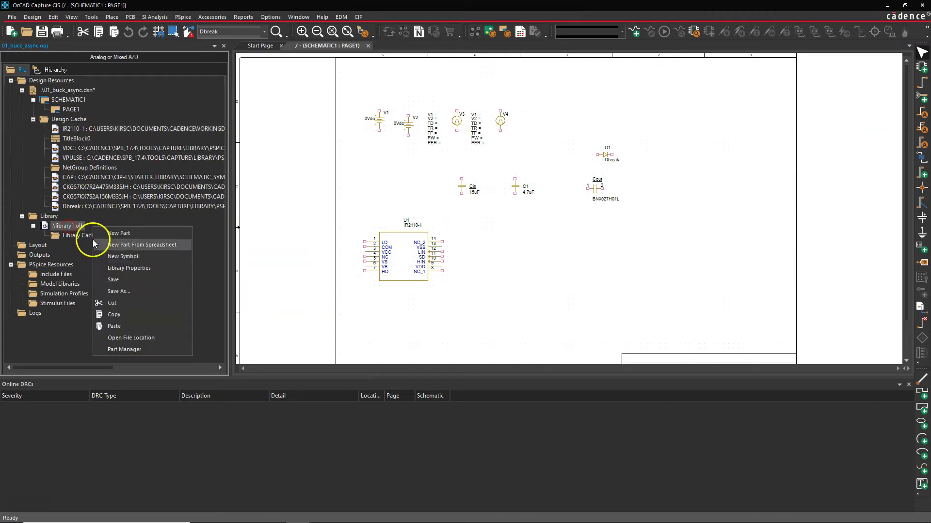
left_click(122, 325)
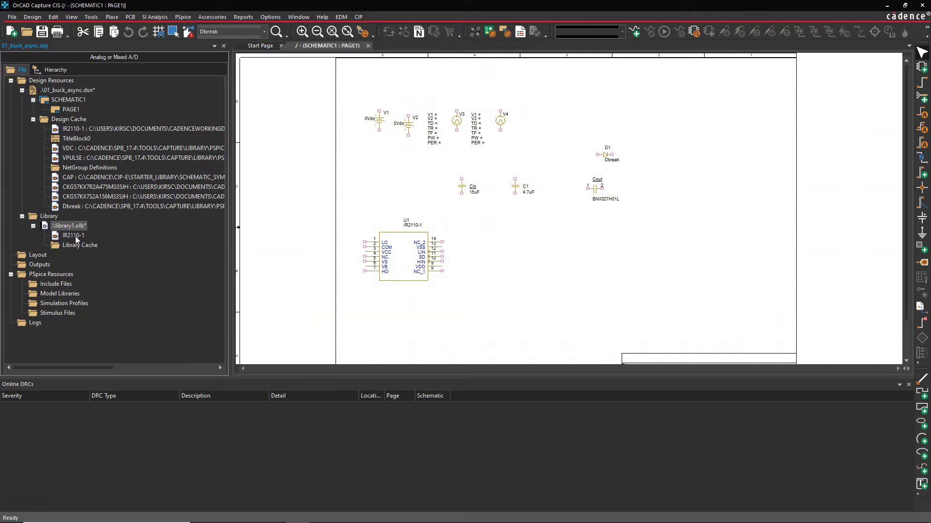
- Copy a group of cached parts into library1.olb, overwriting same-named parts with Yes All
left_click_drag(75, 236, 245, 150)
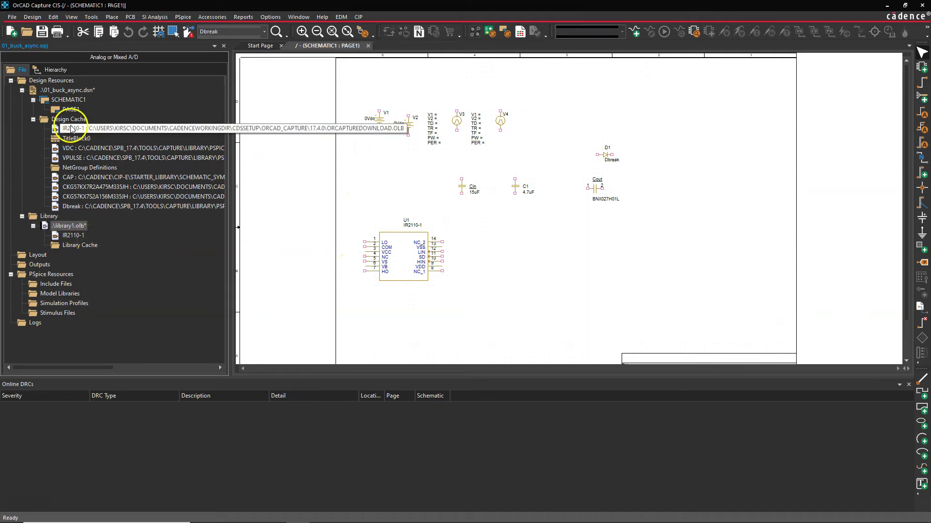
left_click(381, 177)
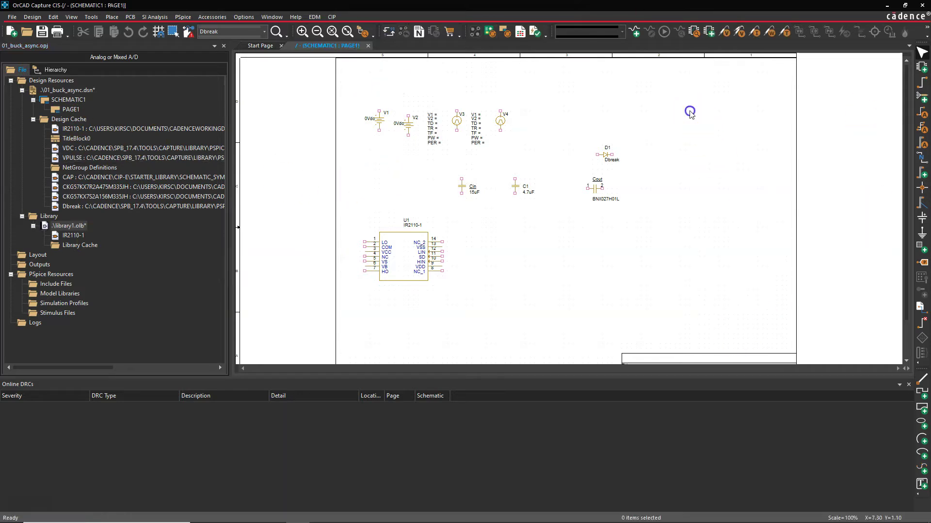
left_click_drag(95, 132, 174, 209)
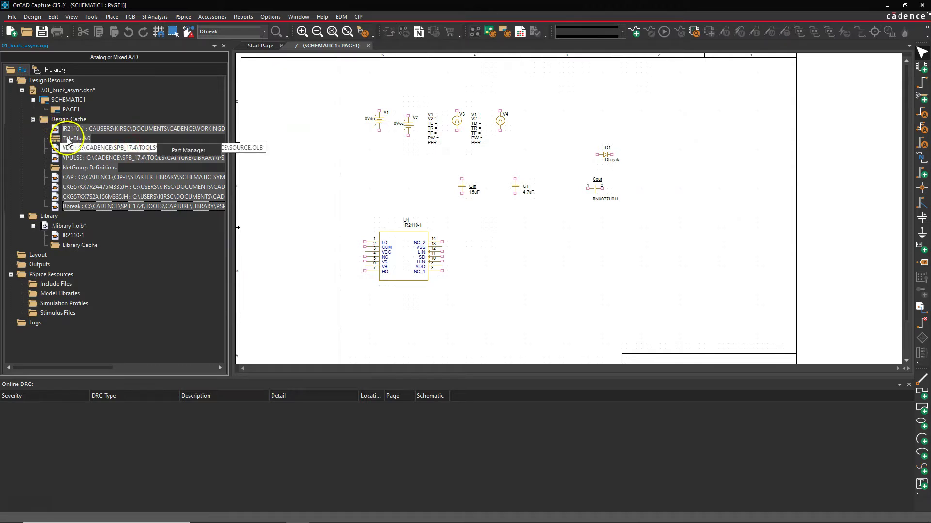
right_click(89, 160)
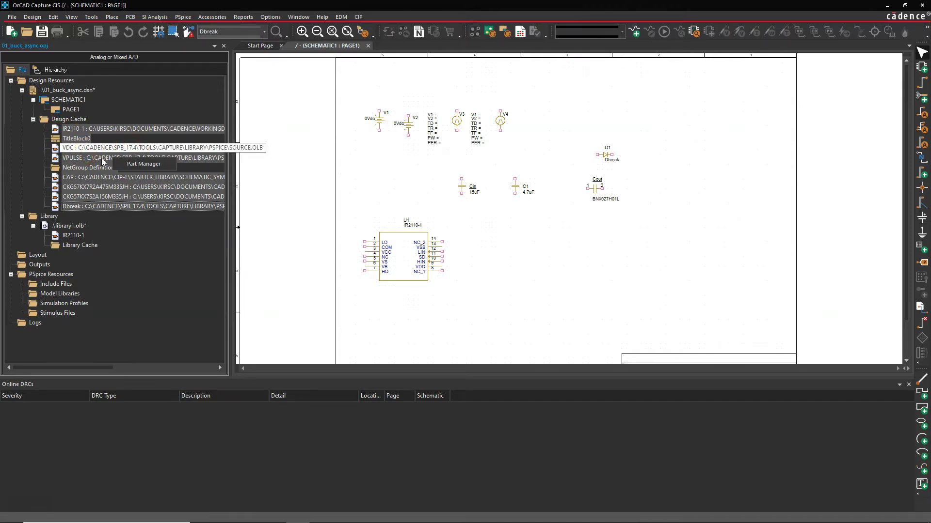
mouse_move(96, 160)
left_mouse_down()
mouse_move(82, 132)
mouse_move(83, 158)
left_mouse_up()
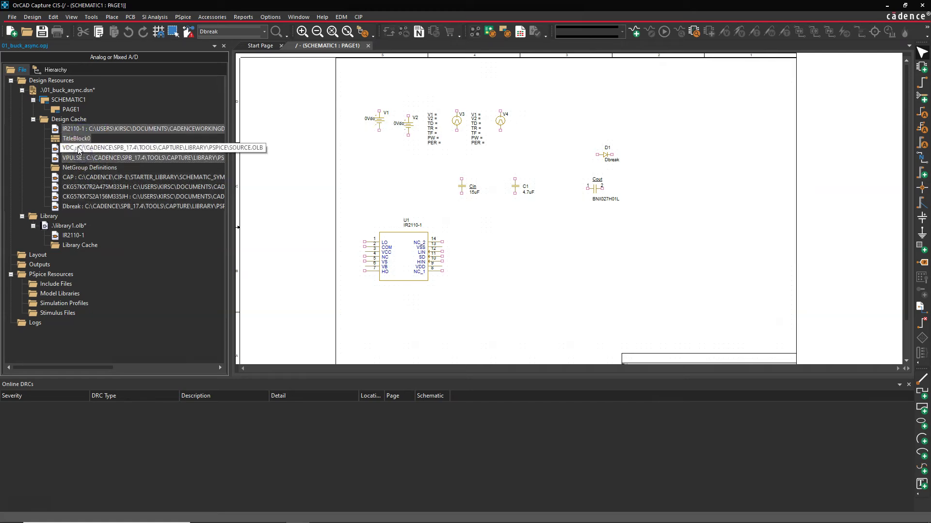
right_click(102, 149)
left_click(123, 188)
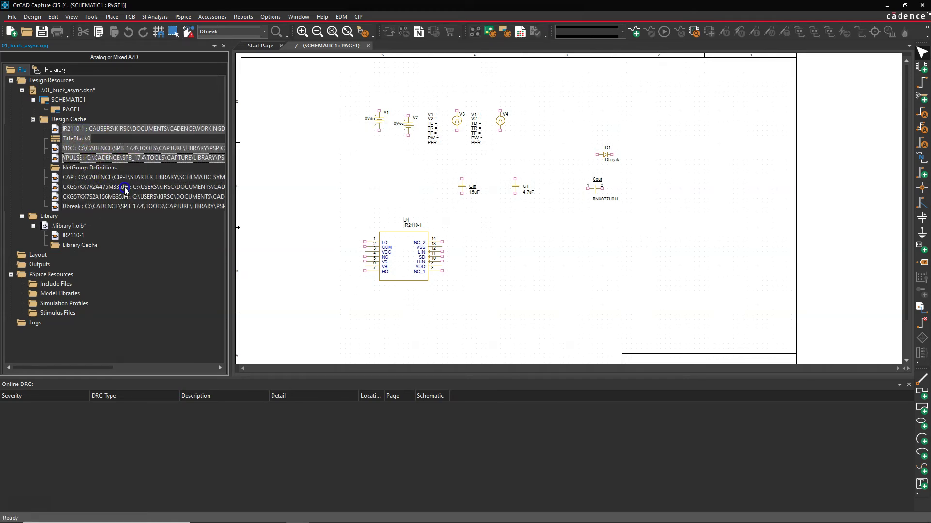
left_click(71, 225)
right_click(72, 225)
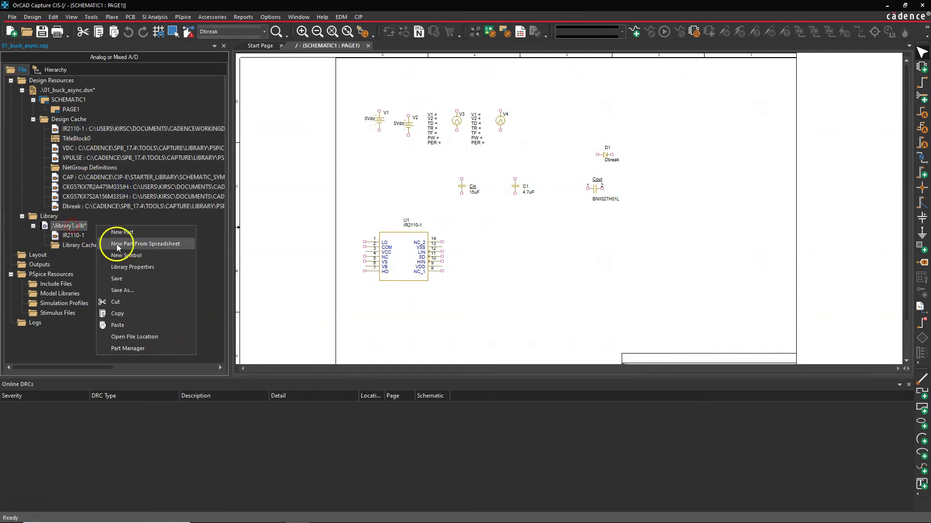
left_click(126, 324)
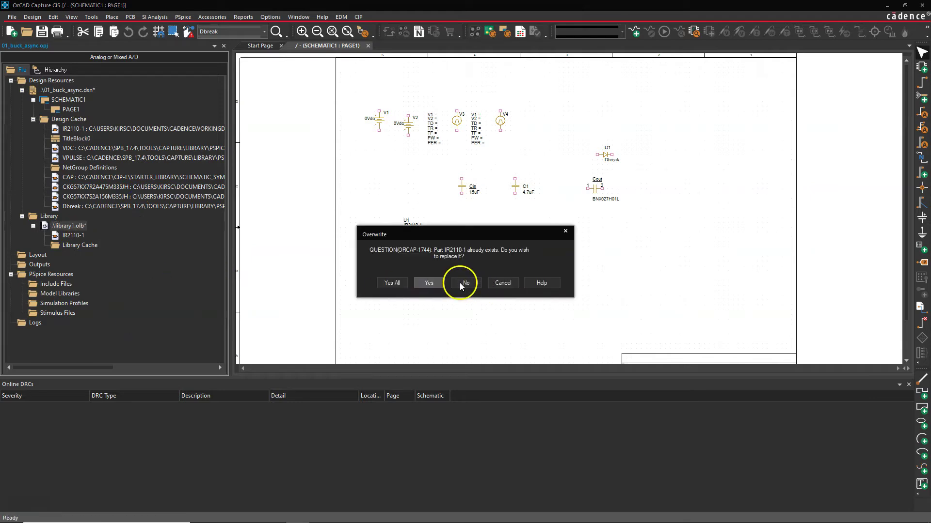
left_click(398, 284)
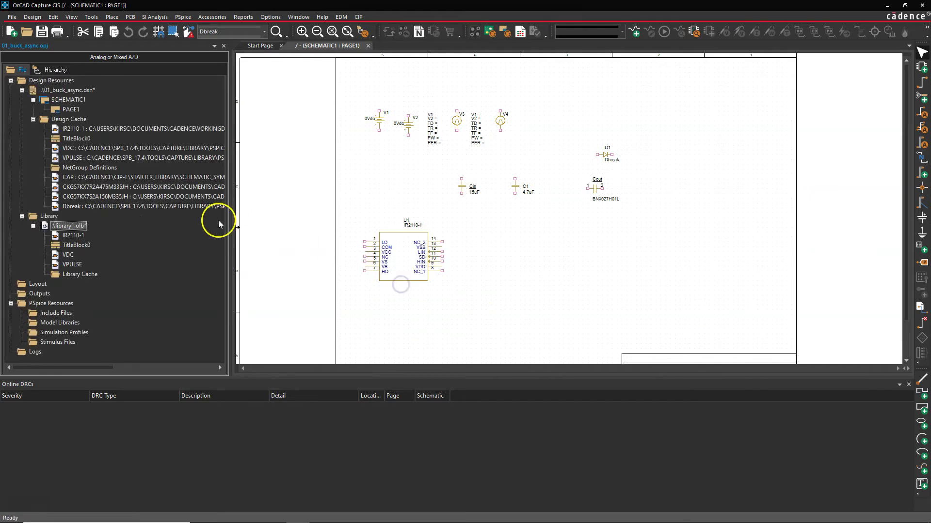
- Copy CAP, both CKG57 capacitors and Dbreak from the cache into library1.olb
left_click(98, 179)
left_click(93, 208, "shift")
right_click(115, 195)
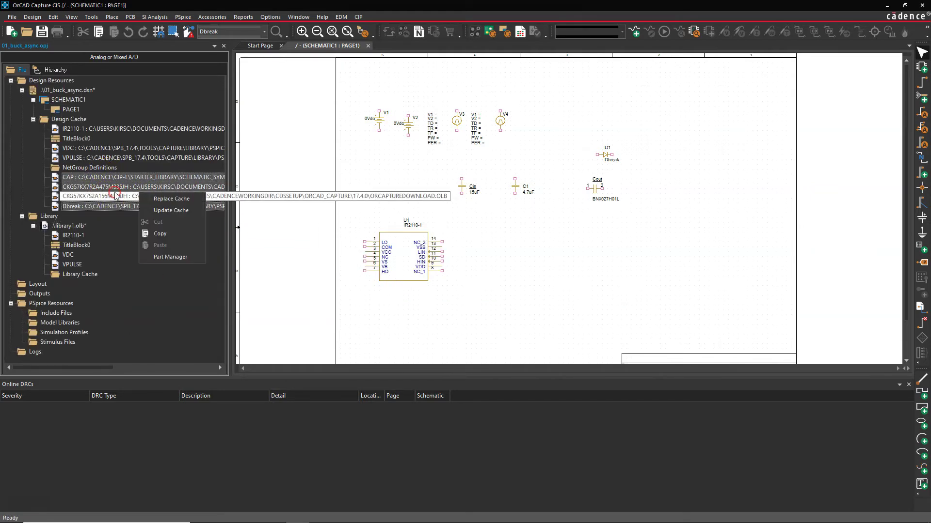
key("Escape")
left_click(72, 225)
right_click(72, 225)
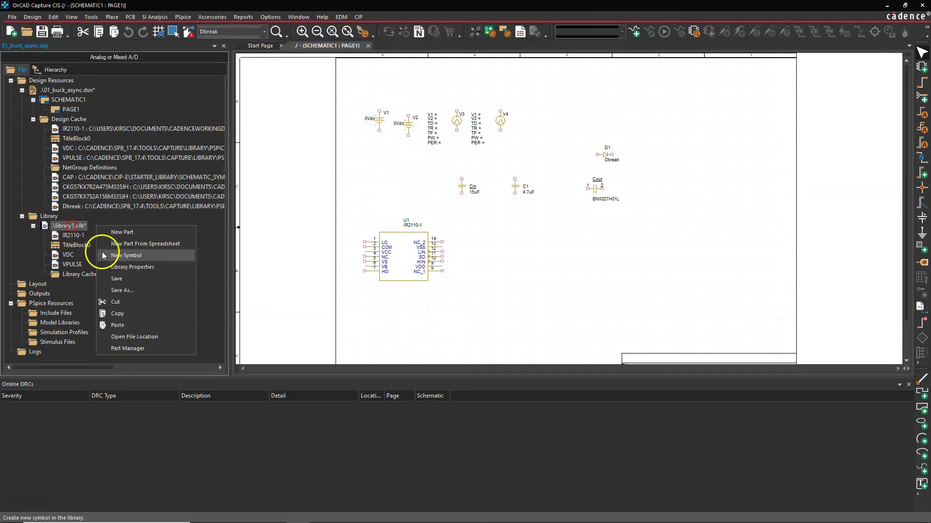
left_click(127, 324)
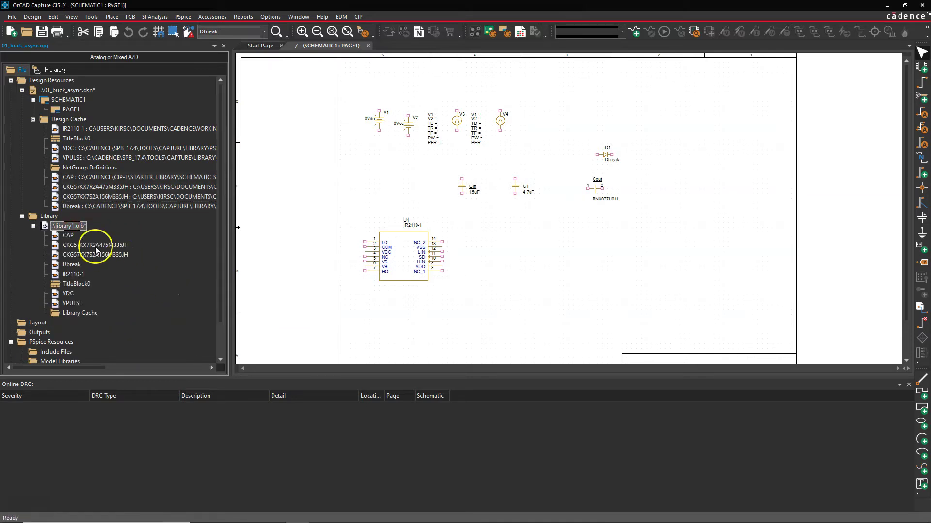
- Open library1's CAP part in the part editor, resize its Property Sheet, and select PAGE1
right_click(69, 236)
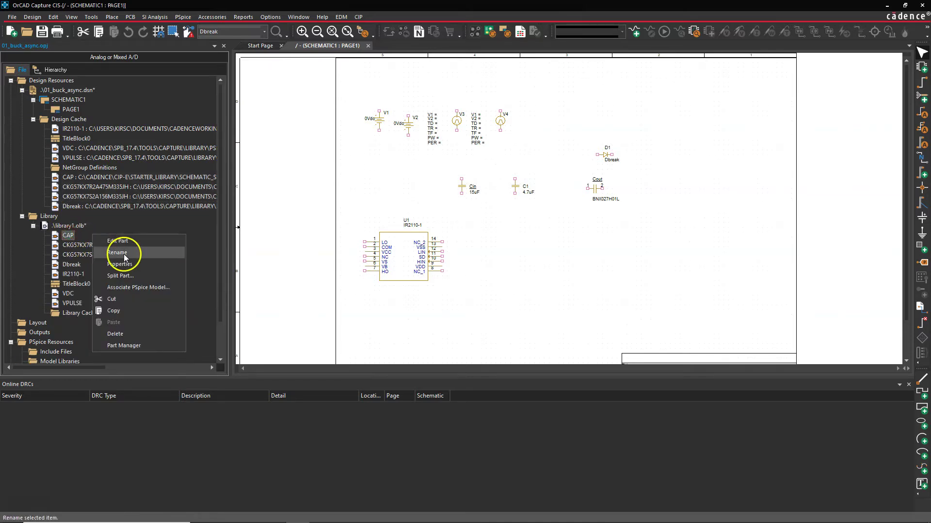
left_click(127, 241)
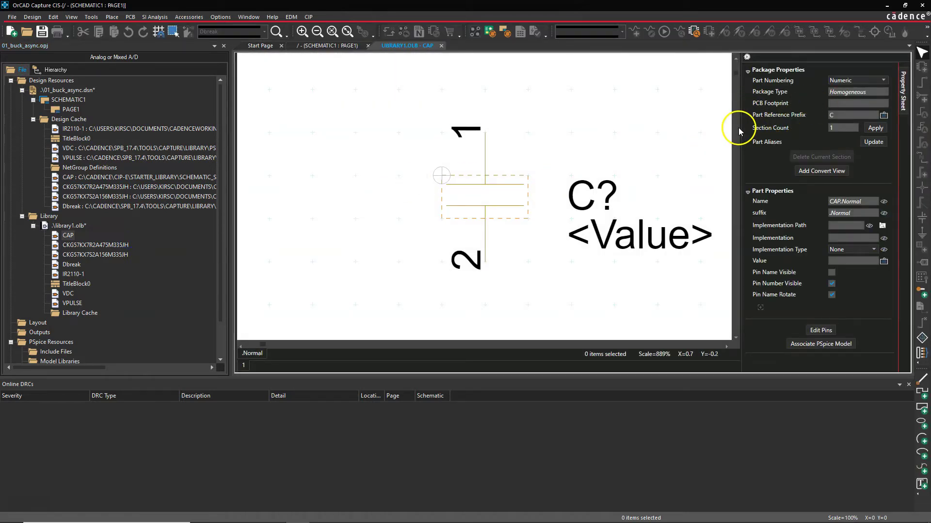
left_click_drag(737, 127, 582, 127)
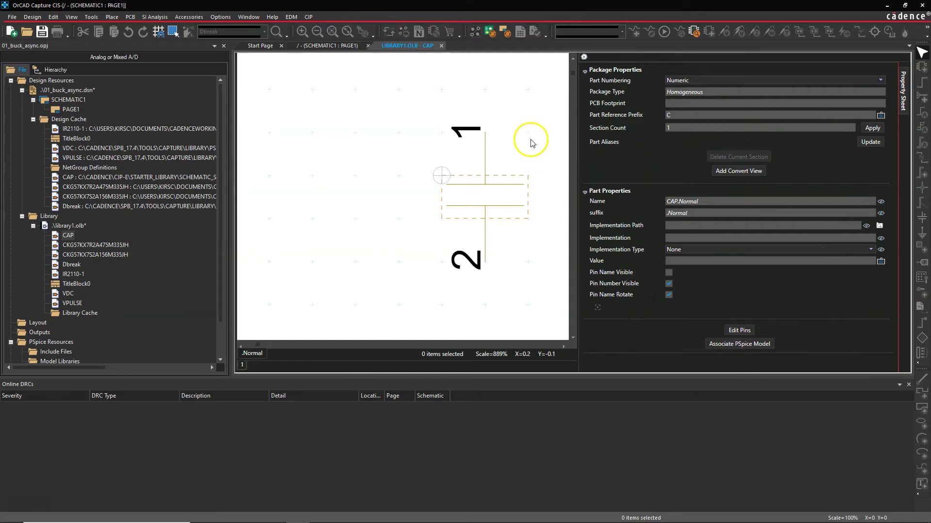
left_click_drag(576, 127, 682, 125)
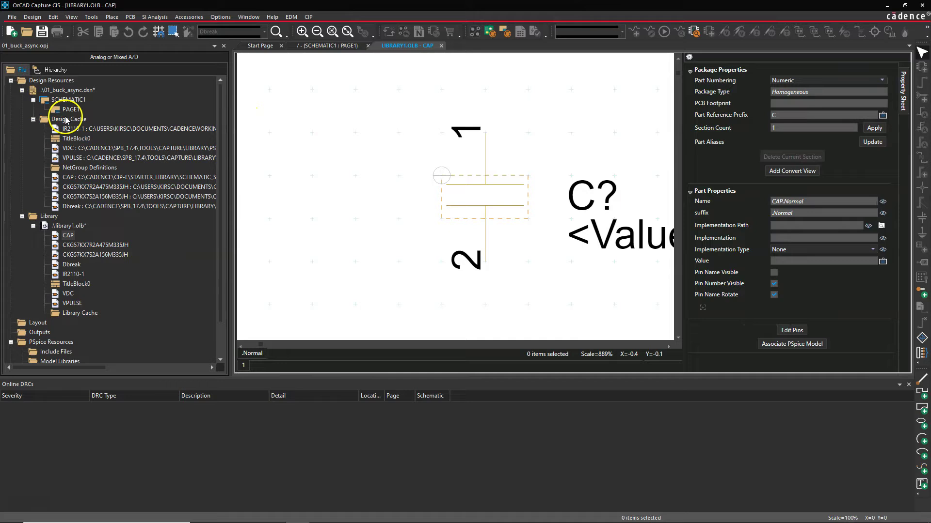
left_click(77, 91)
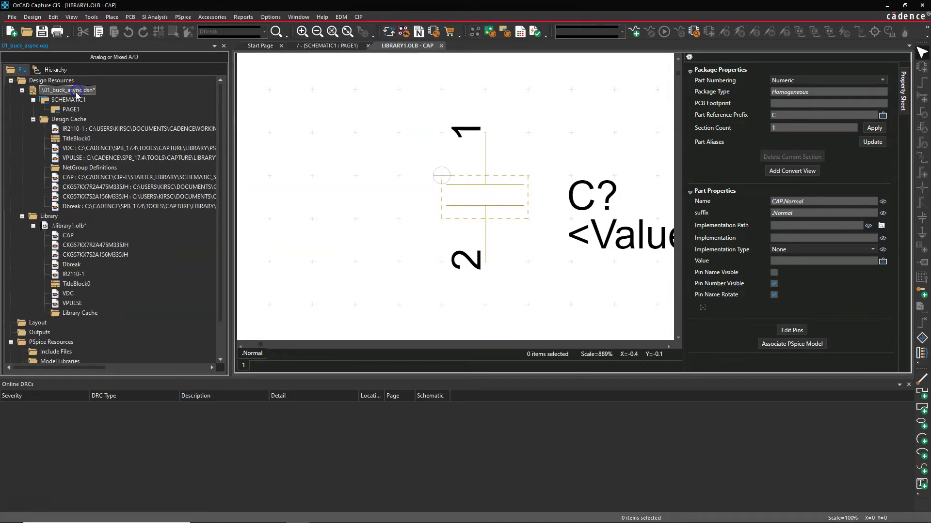
left_click(67, 109)
- Open PAGE1, copy the 4.7uF capacitor C1, and paste it on the right as C2
double_click(67, 109)
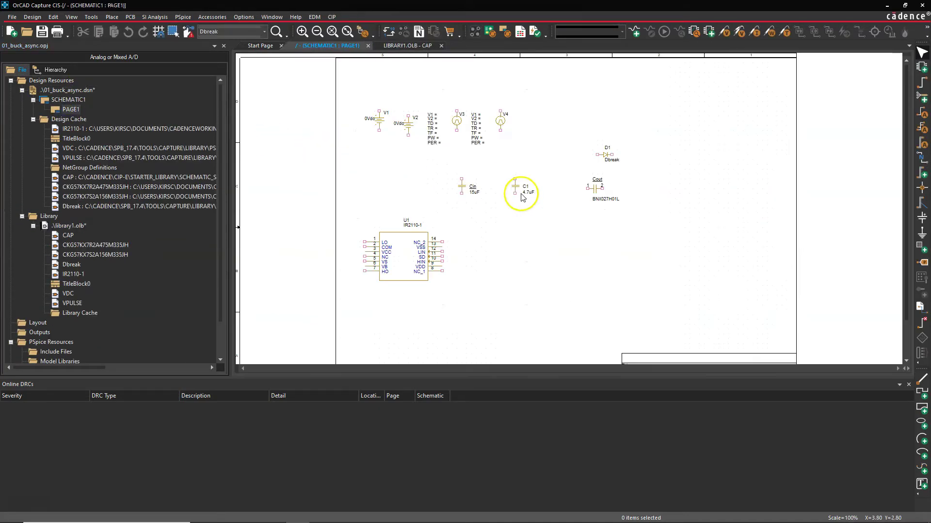
left_click(537, 154)
left_click(518, 189)
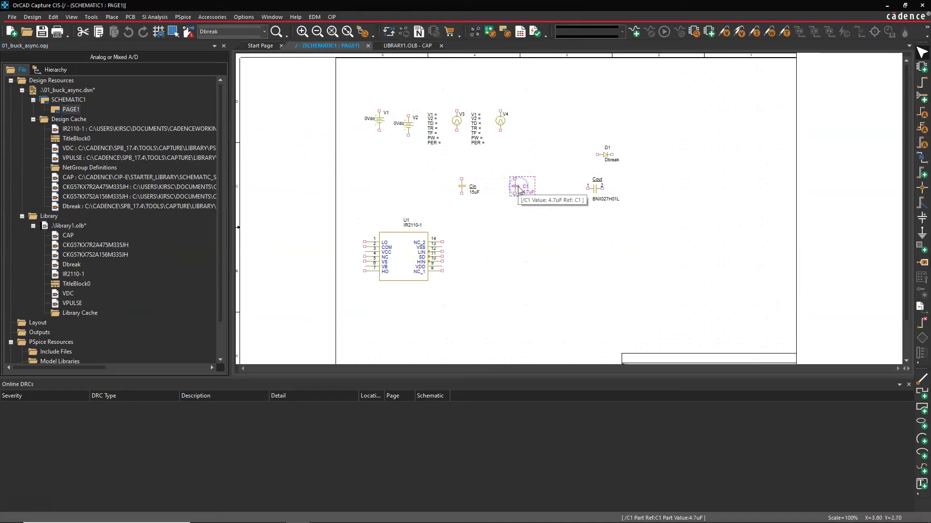
right_click(518, 189)
left_click(550, 460)
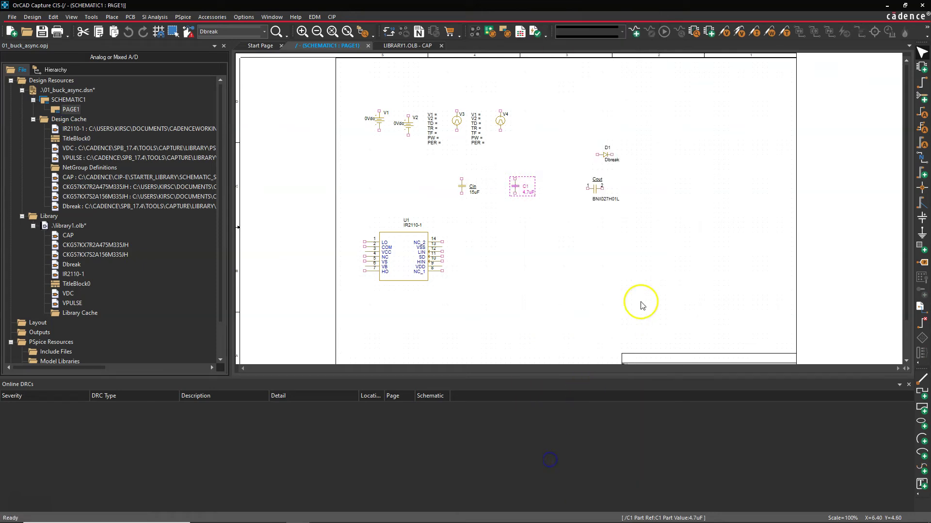
right_click_drag(641, 305, 645, 268)
left_click(677, 413)
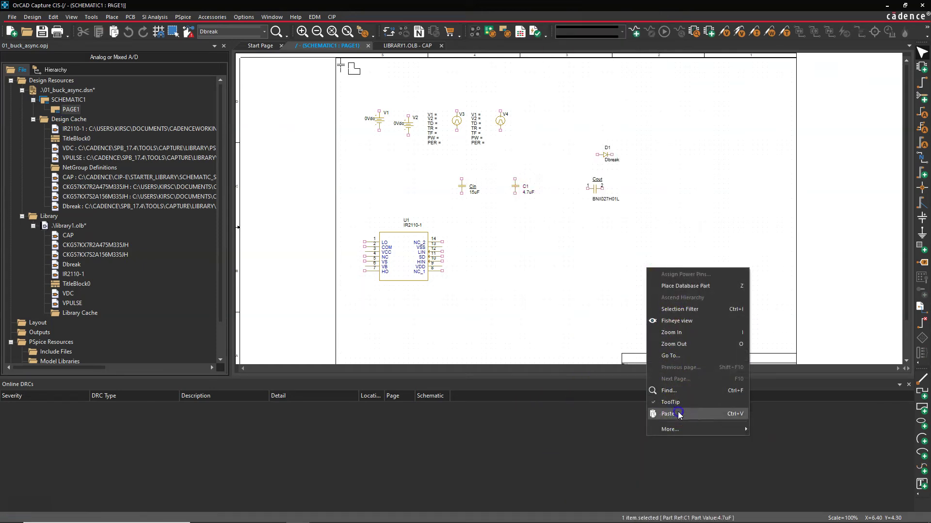
left_click(721, 213)
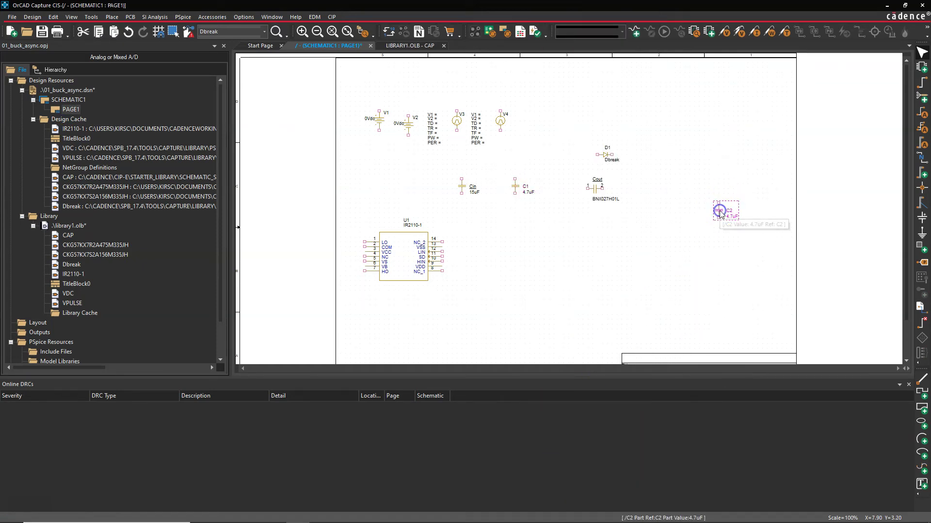
right_click(720, 212)
- In C2's part editor, add a MFRNUMBER property with value 1234
left_click(757, 69)
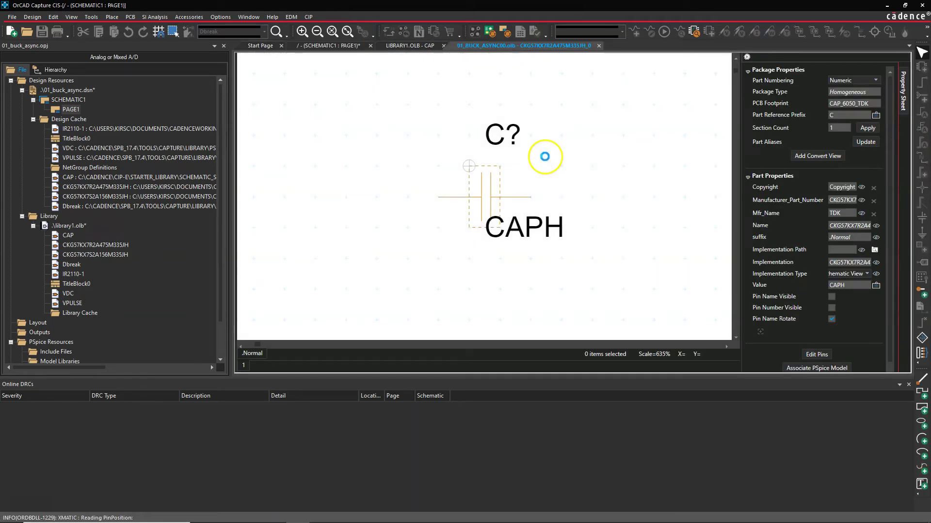
left_click(864, 95)
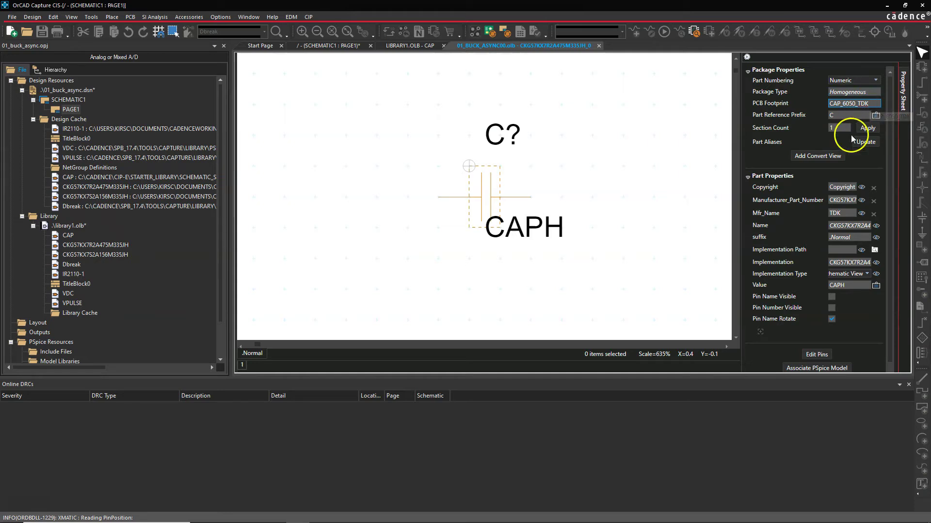
left_click(760, 332)
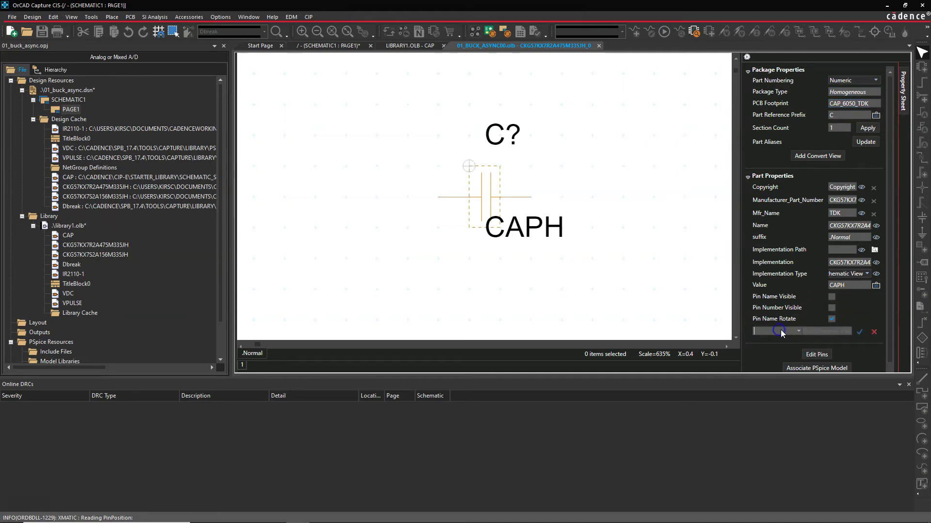
left_click(803, 332)
left_click(799, 332)
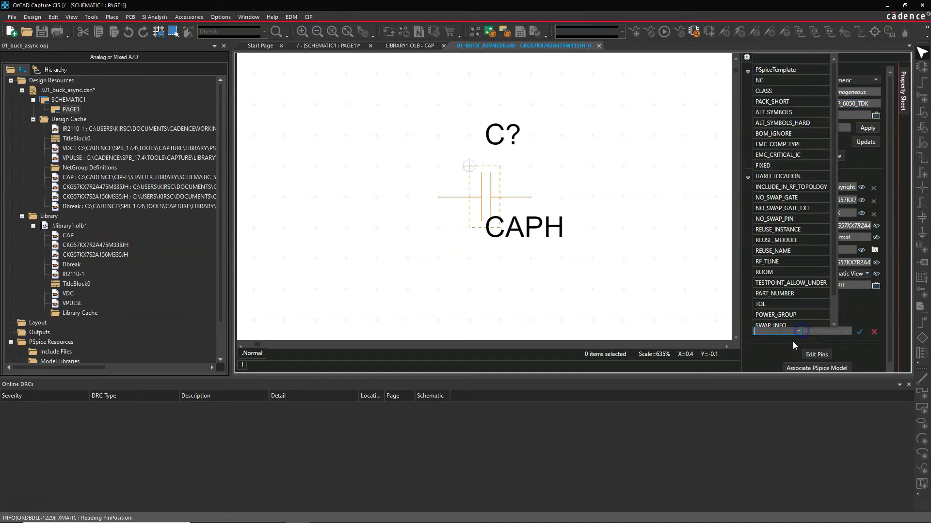
left_click(783, 305)
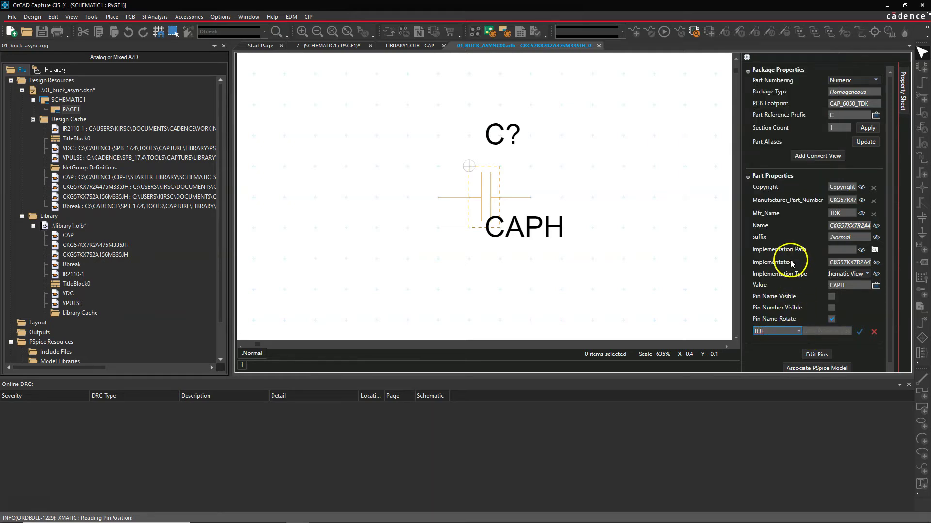
left_click(795, 331)
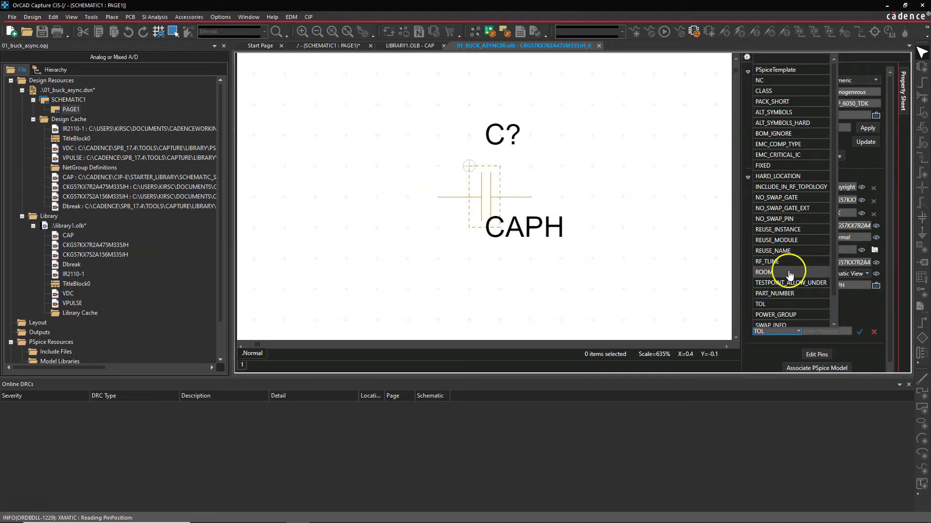
left_click_drag(791, 193, 763, 330)
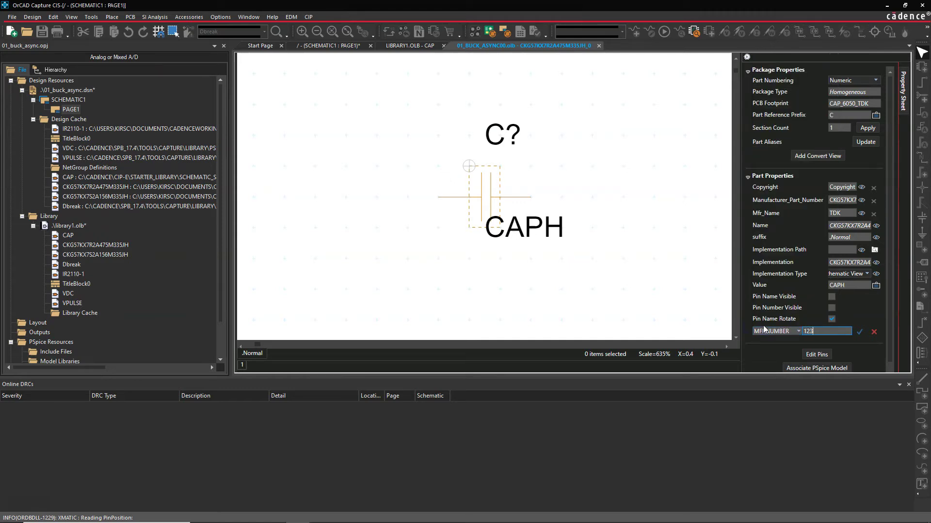
left_click(829, 333)
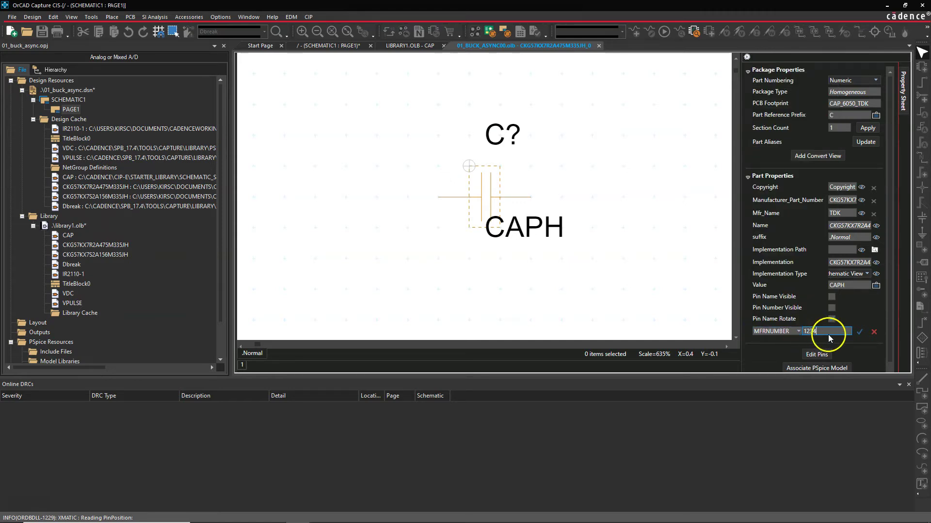
left_click(858, 333)
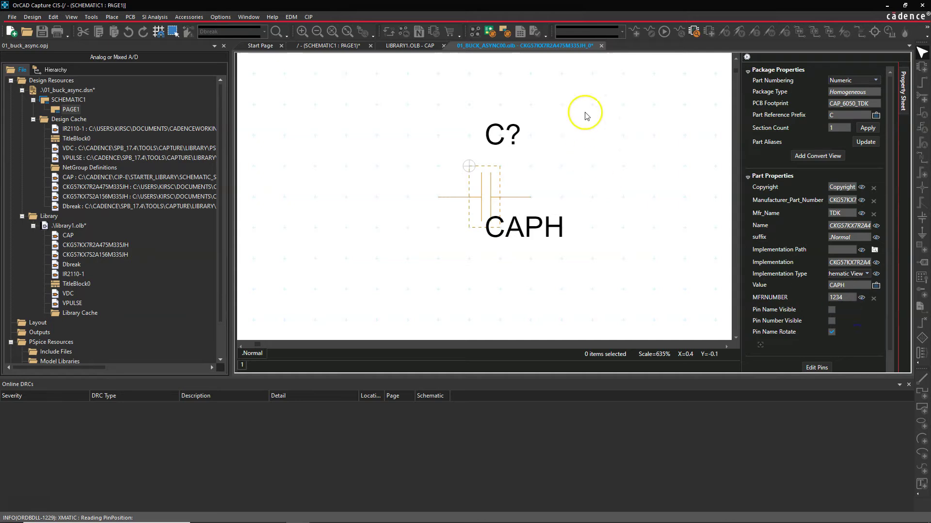
- Close the edited part, saving it with Update Current and accepting the undo-history warning
left_click(601, 45)
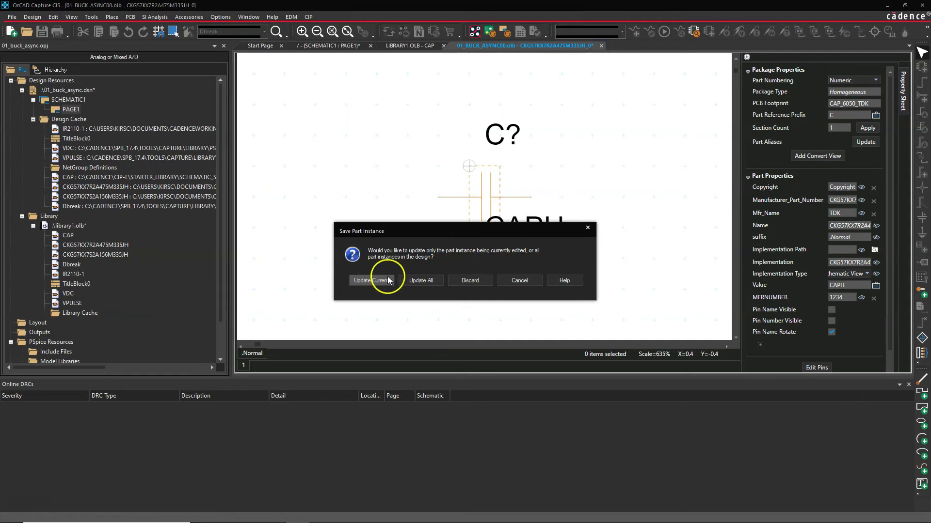
left_click(374, 281)
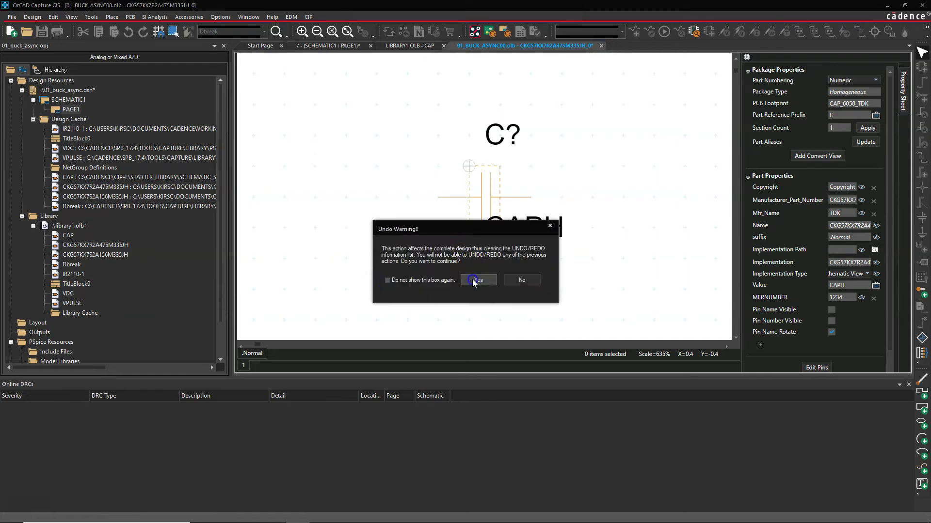
left_click(474, 281)
left_click(589, 241)
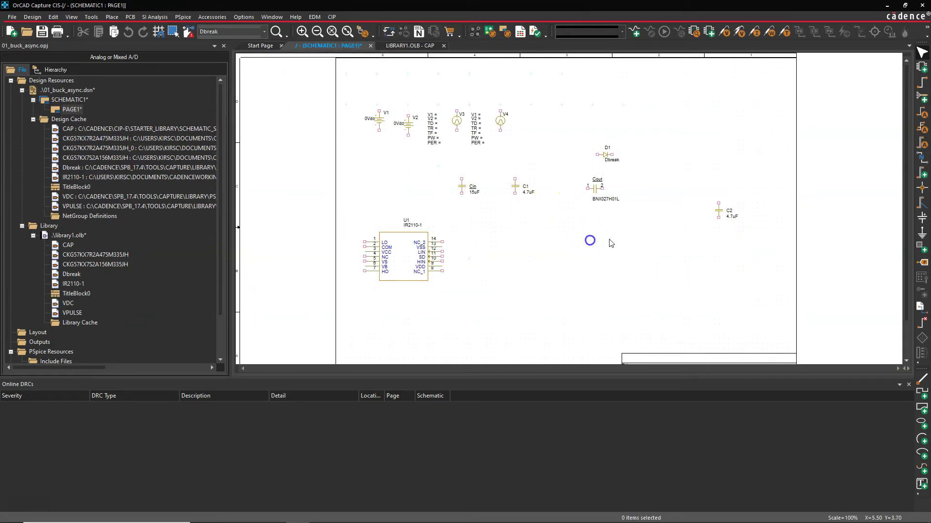
- Check the IR2110-1 cache path, widen the tree, and inspect both CKG57KX7R2A475M335JH cache versions
left_click(672, 228)
left_click(183, 179)
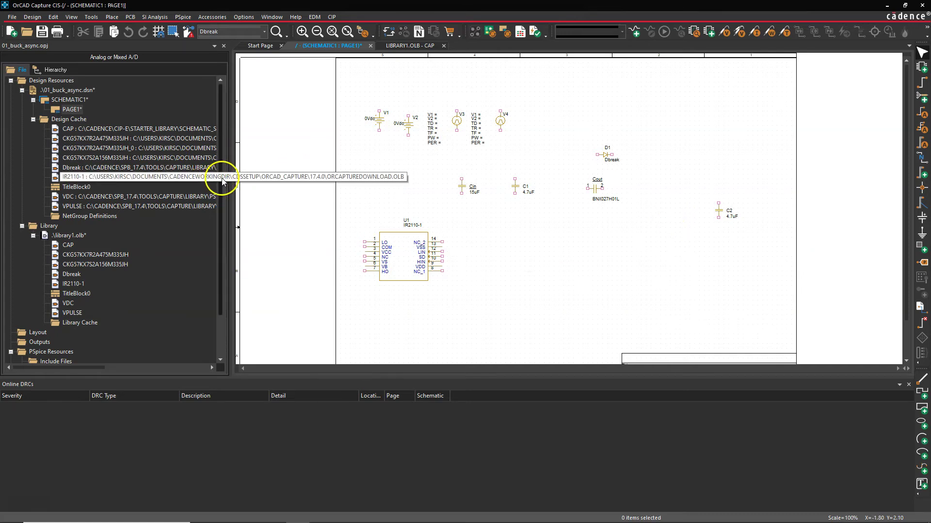
left_click_drag(234, 156, 265, 153)
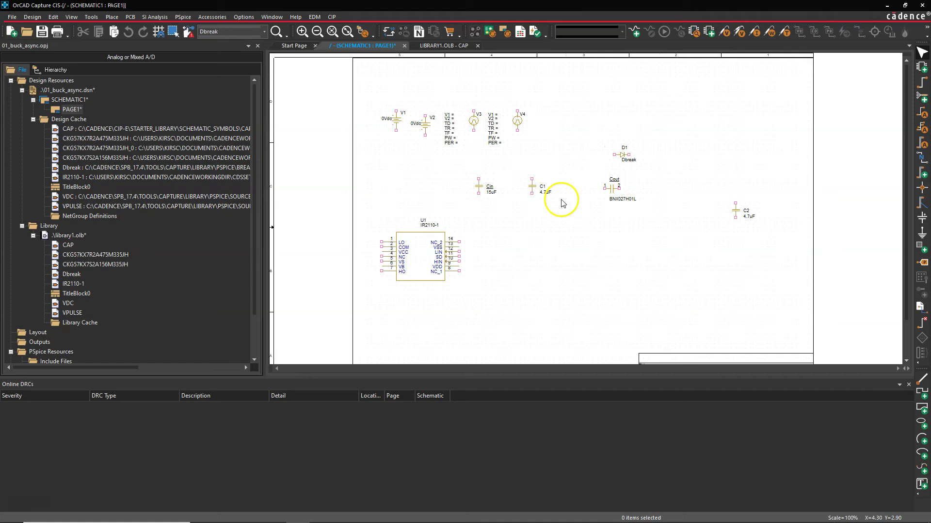
left_click(536, 187)
left_click(732, 217)
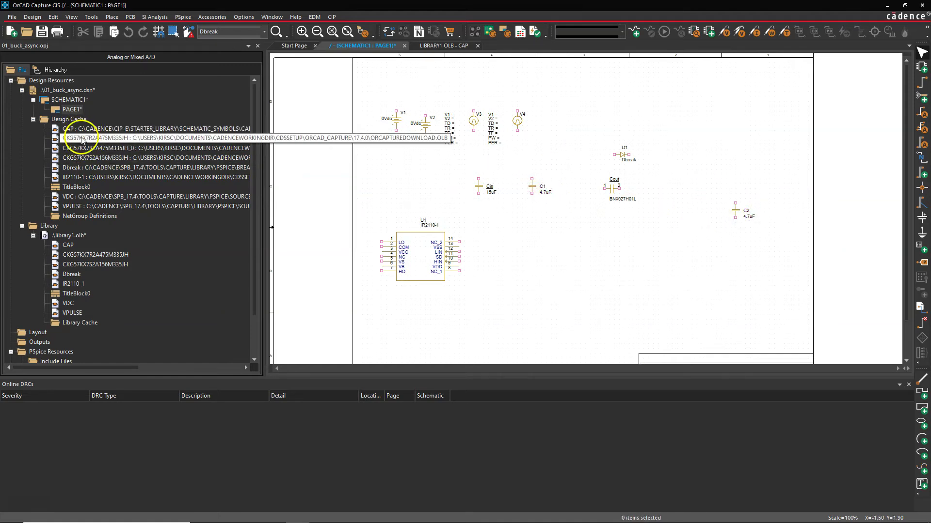
left_click(128, 139)
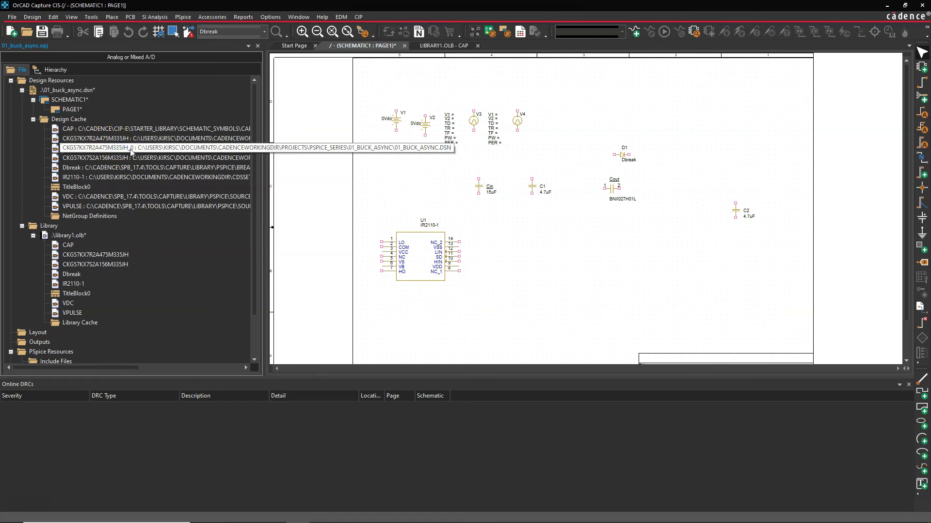
left_click_drag(131, 152, 673, 167)
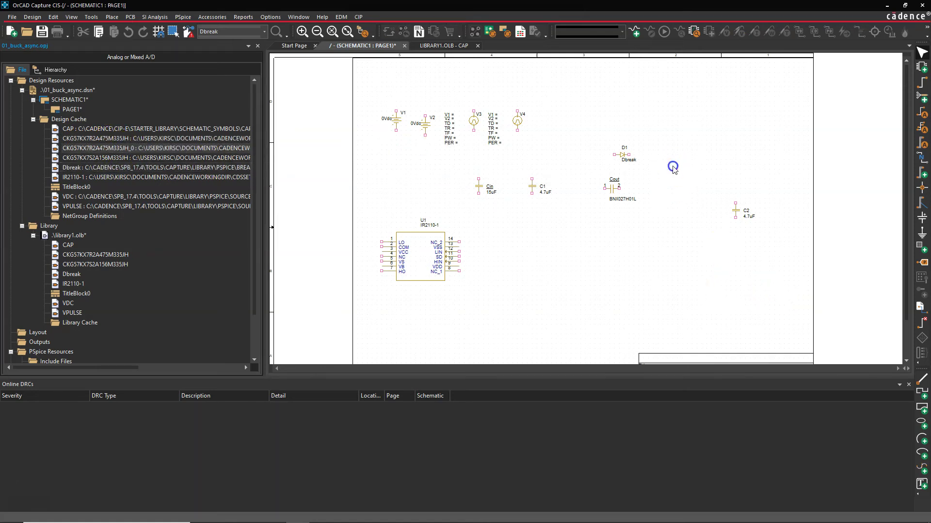
left_click(673, 166)
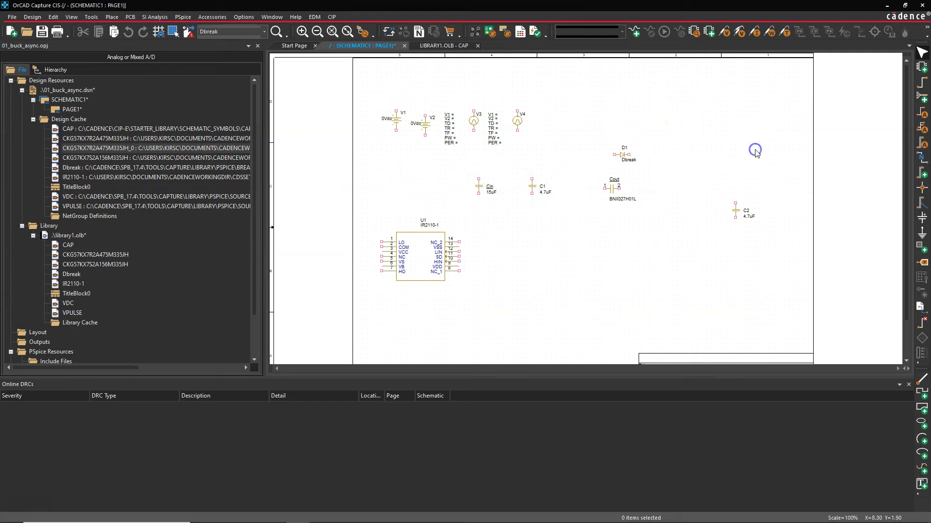
- Compare capacitors C1 and C2 against their design cache entries
left_click(536, 189)
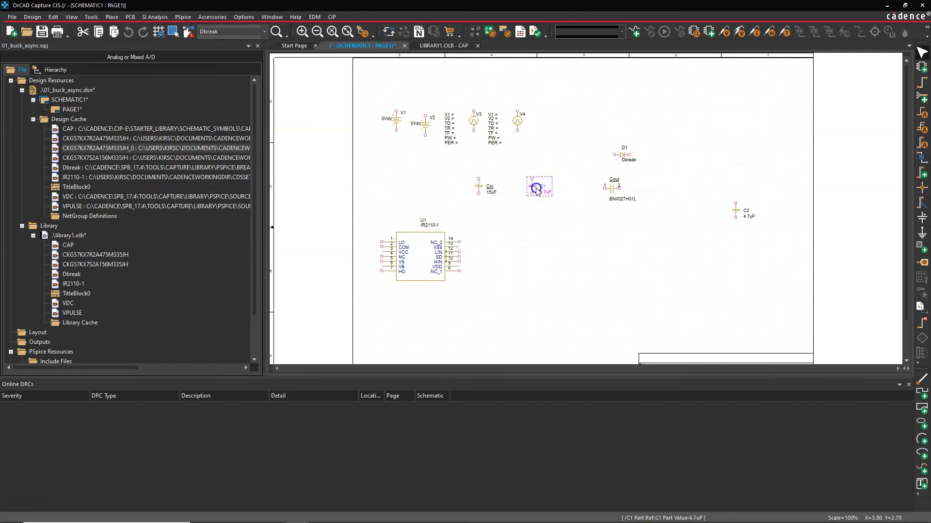
left_click(108, 138)
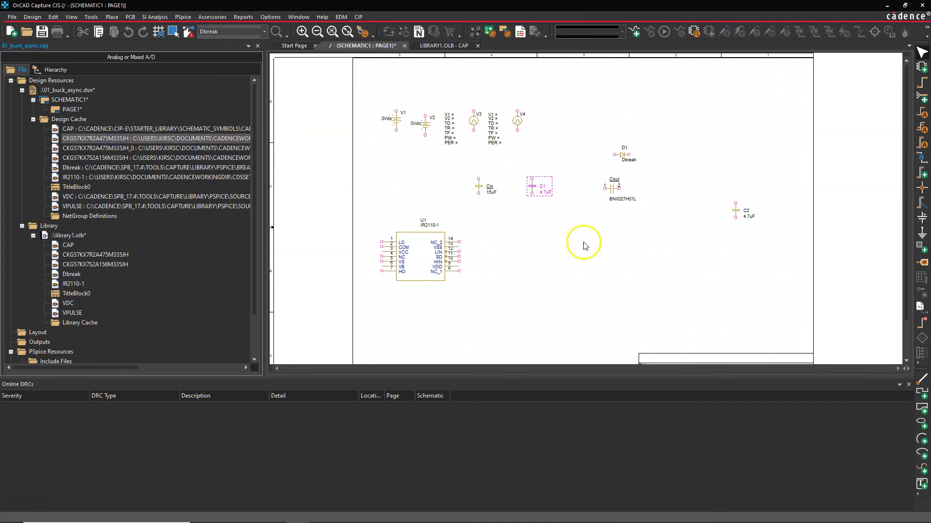
left_click(738, 212)
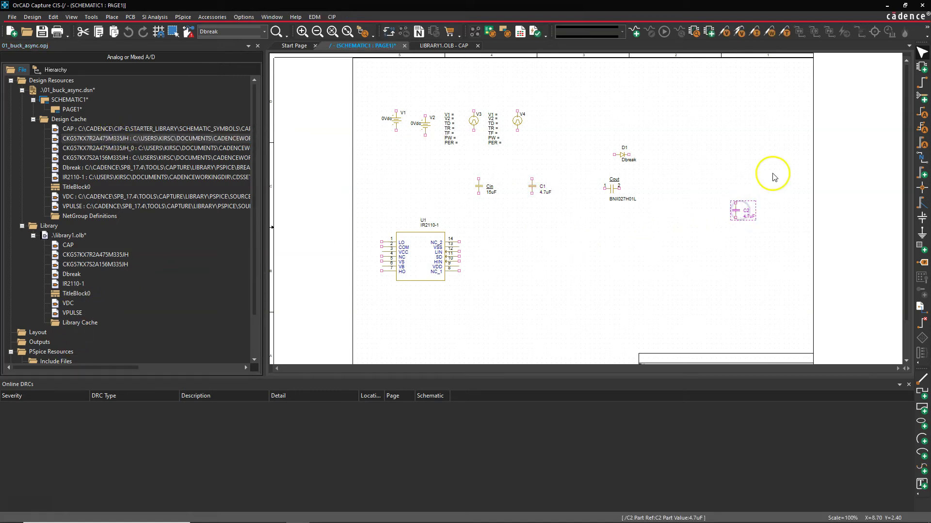
left_click(123, 152)
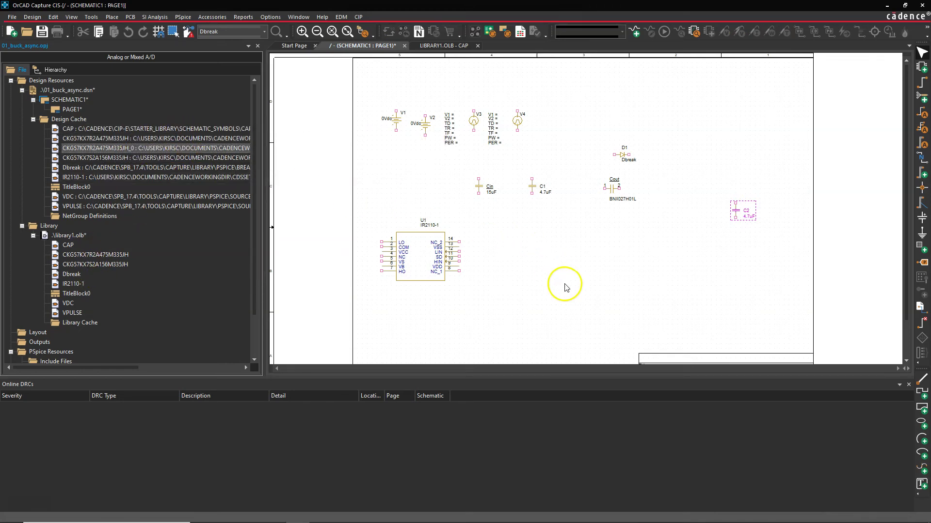
left_click(595, 264)
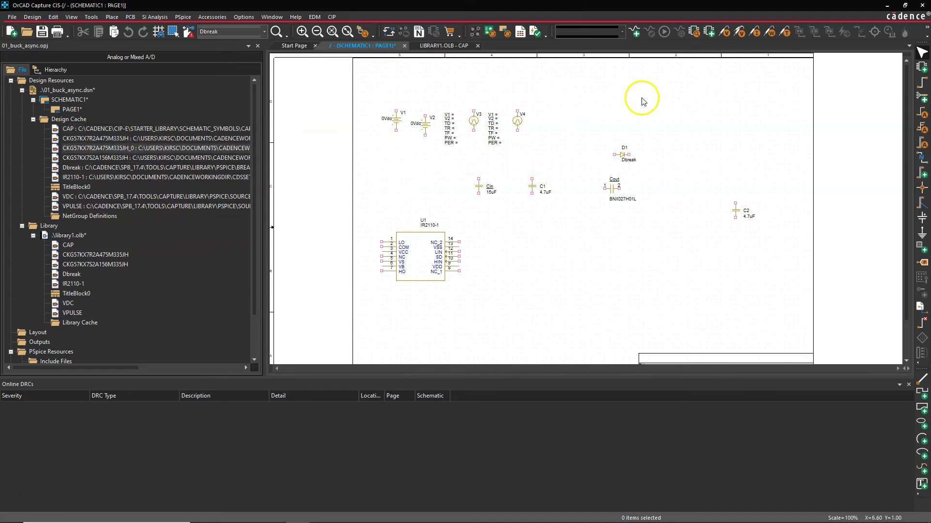
left_click(694, 108)
left_click(68, 235)
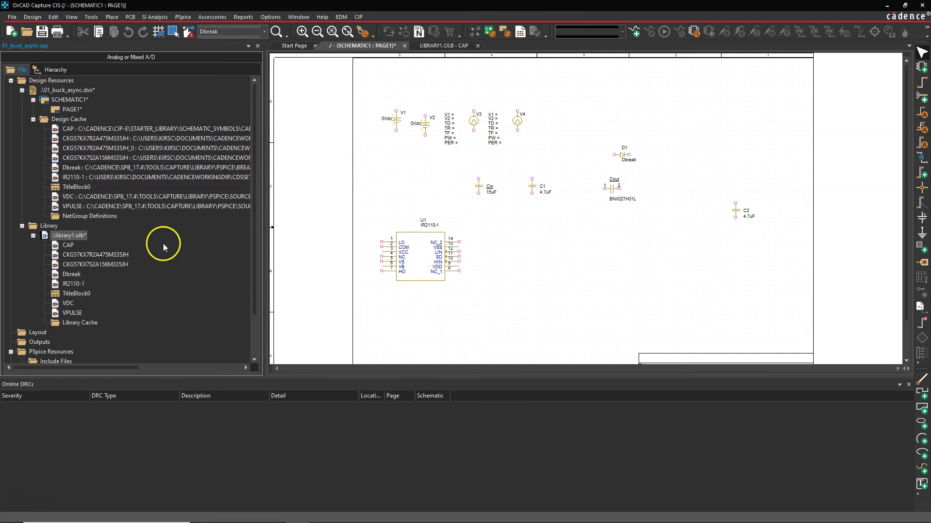
left_click(425, 263)
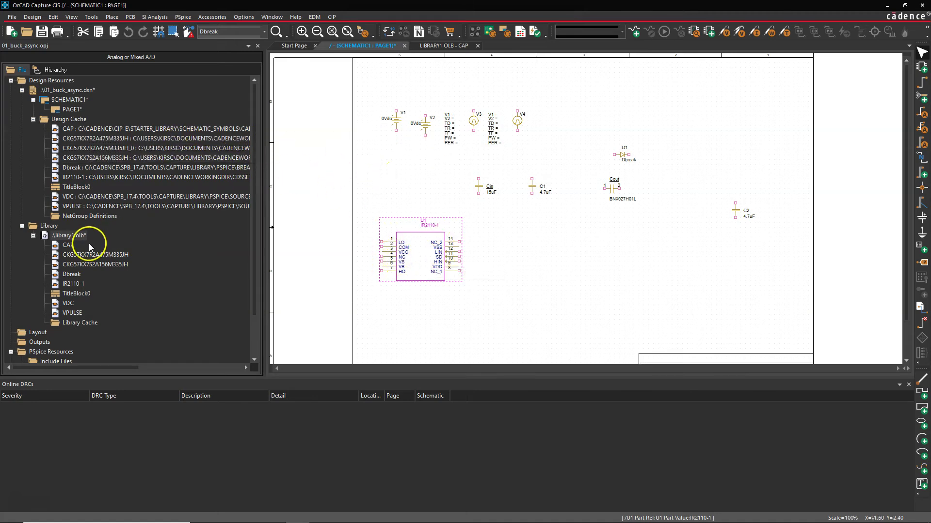
left_click(68, 247)
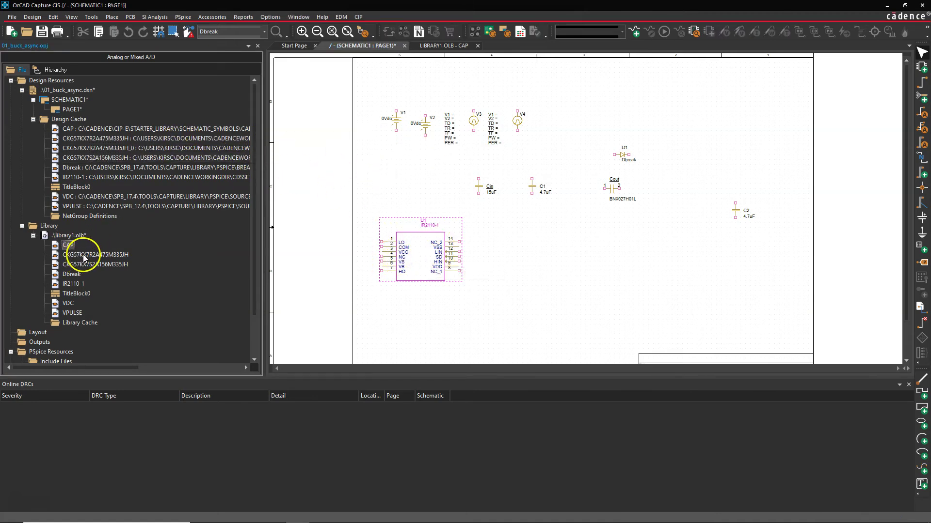
left_click(82, 255)
left_click(80, 265)
left_click(72, 275)
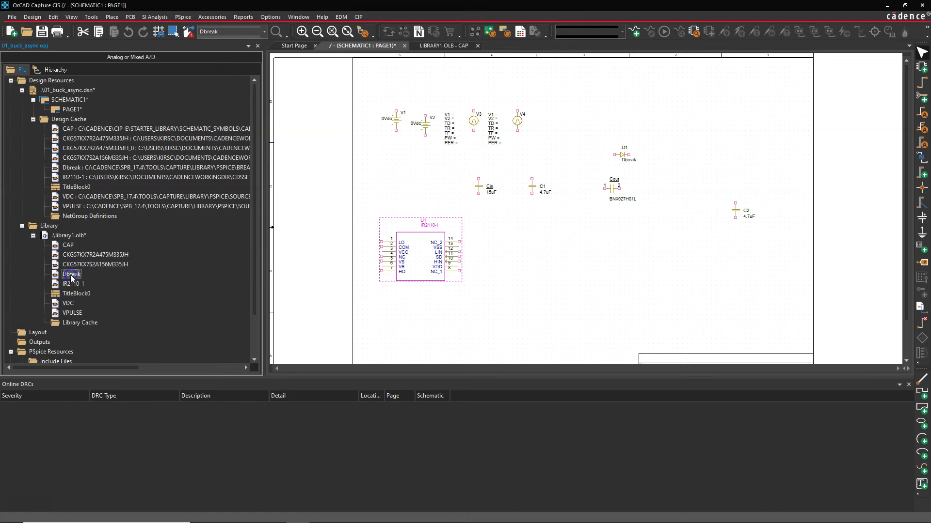
left_click(75, 293)
left_click(73, 275)
left_click(577, 230)
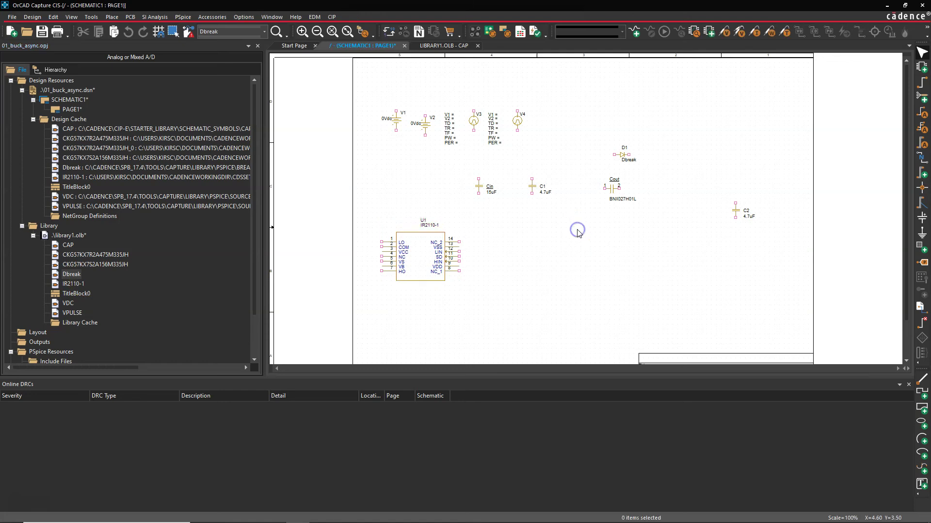
left_click(605, 241)
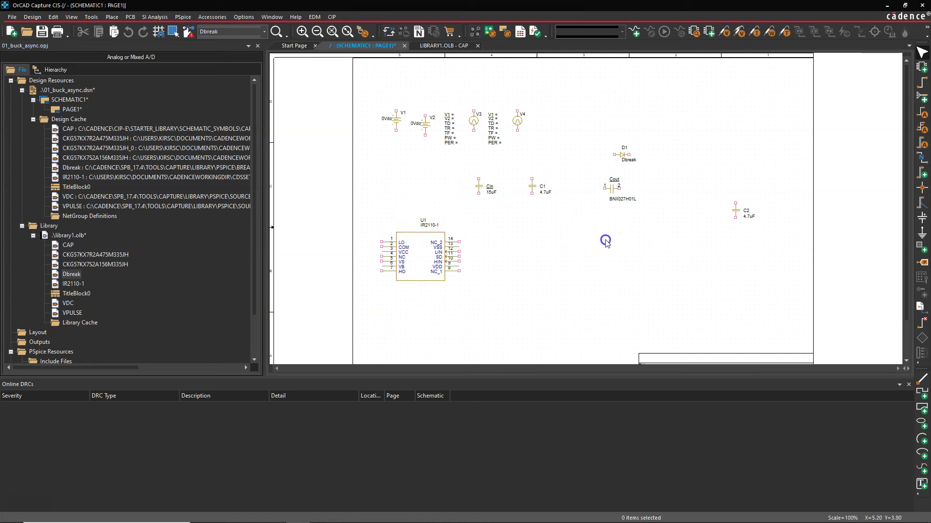
- Place IR2110-1 from LIBRARY1 as U2 right of U1, then end placement mode
left_click(922, 67)
left_click(830, 232)
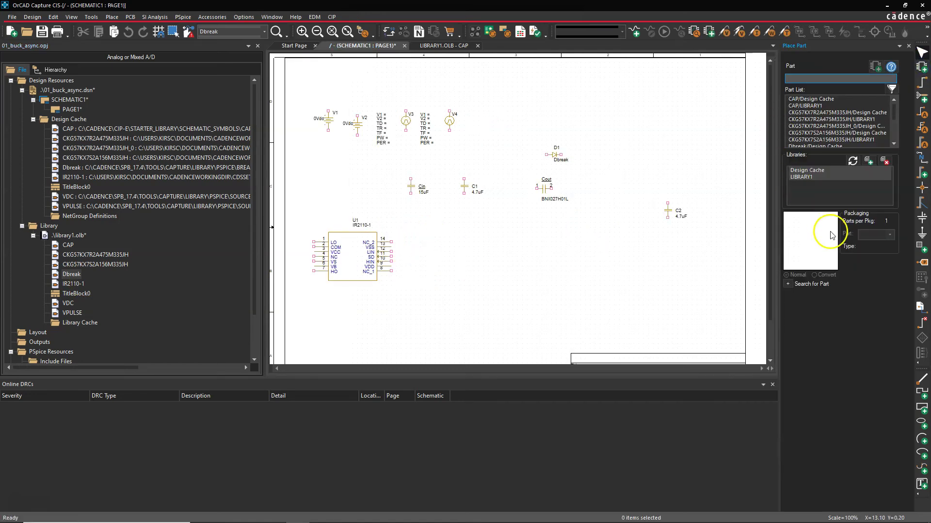
left_click(799, 178)
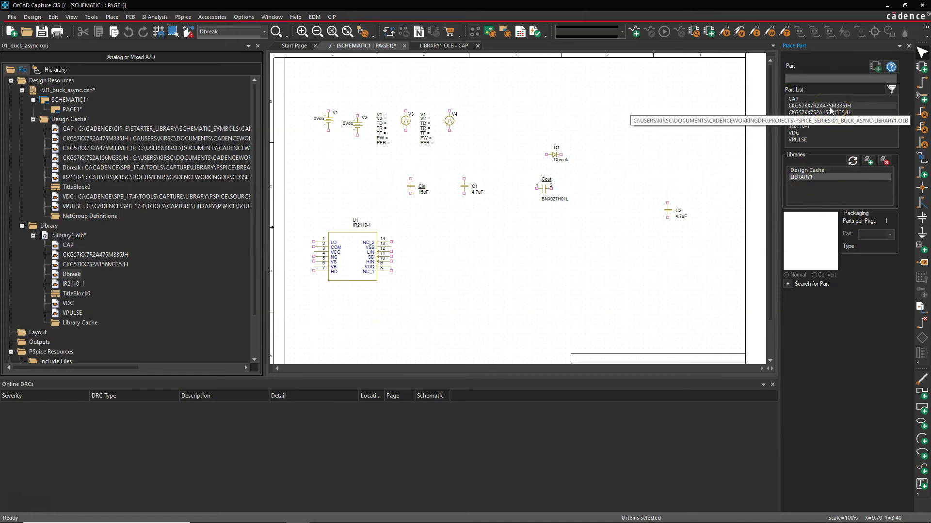
double_click(807, 126)
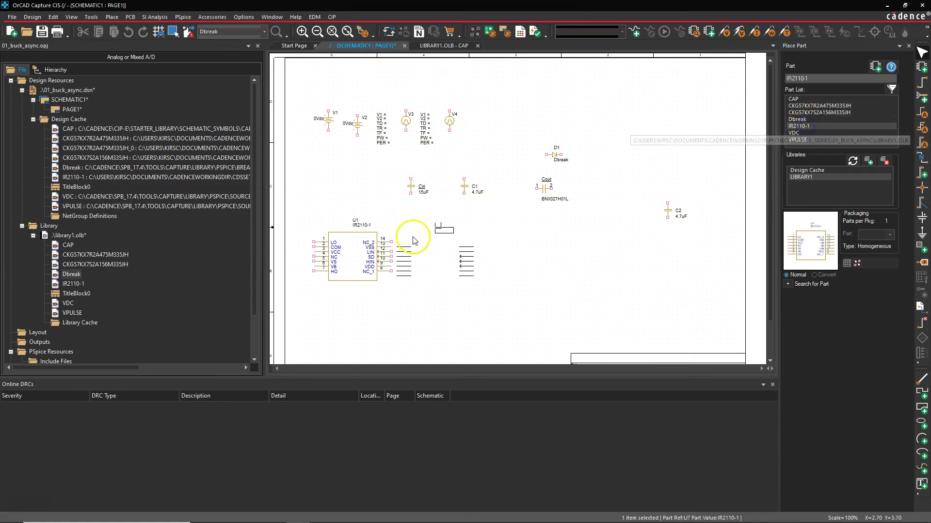
left_click(598, 245)
right_click(646, 149)
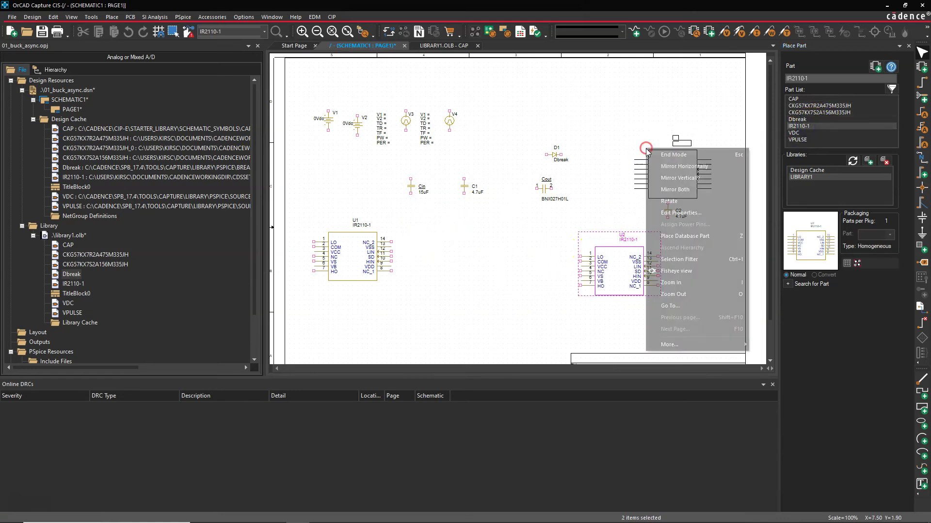
left_click(655, 155)
left_click(620, 266)
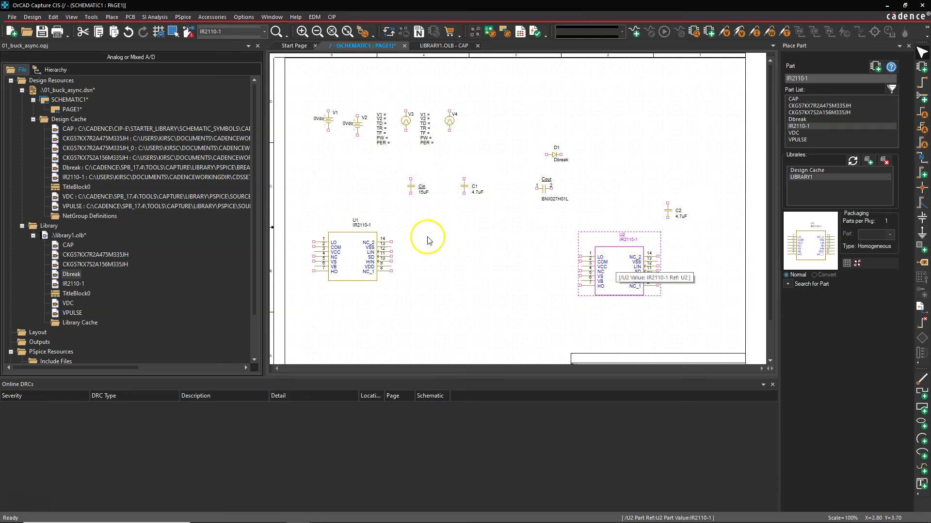
- Compare U1 and U2 against the original and library1 IR2110-1 design cache entries
left_click(356, 253)
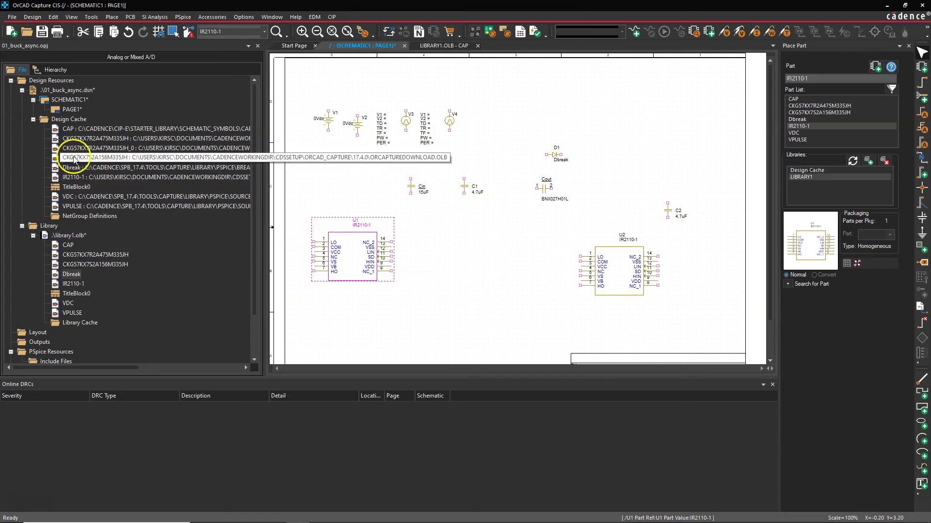
left_click(113, 178)
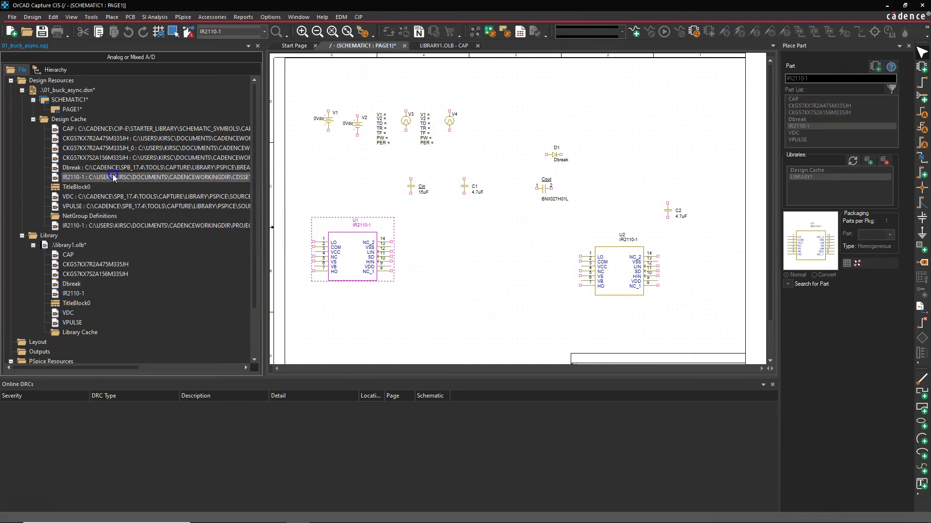
left_click(123, 178)
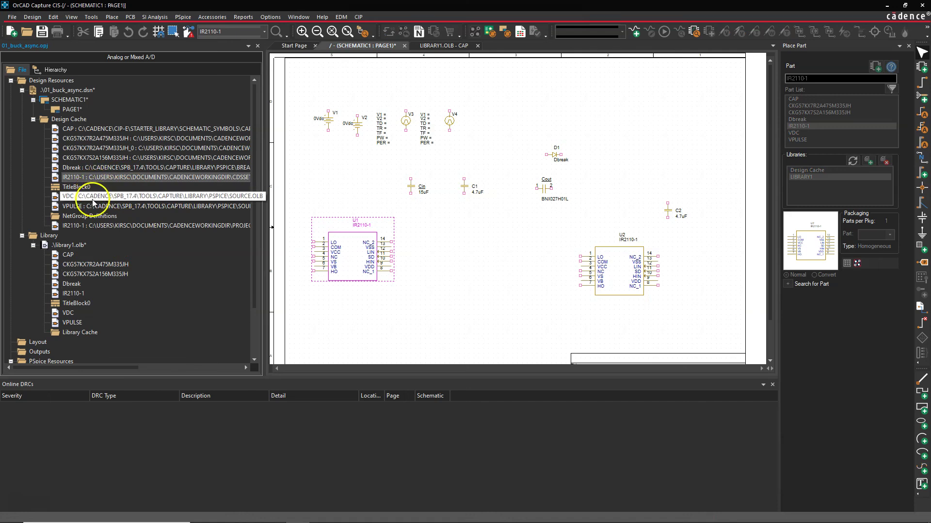
left_click(100, 226)
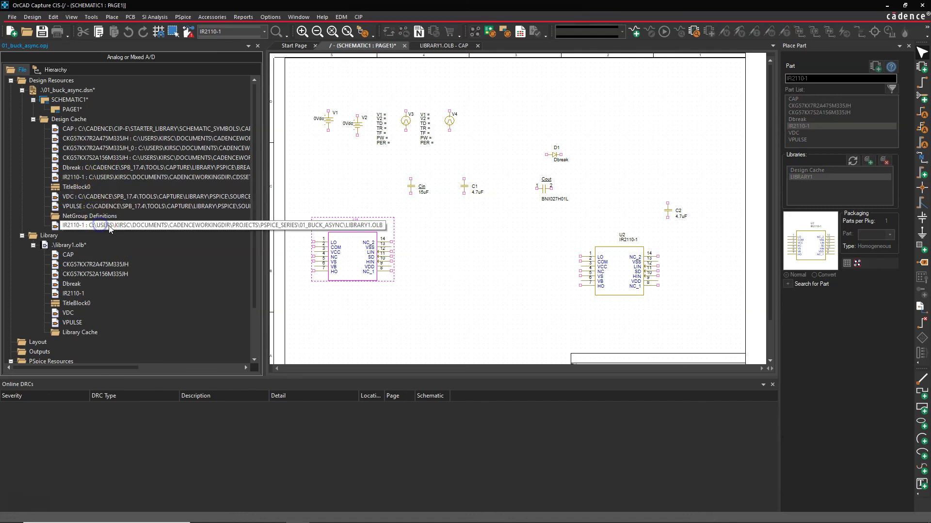
left_click(618, 277)
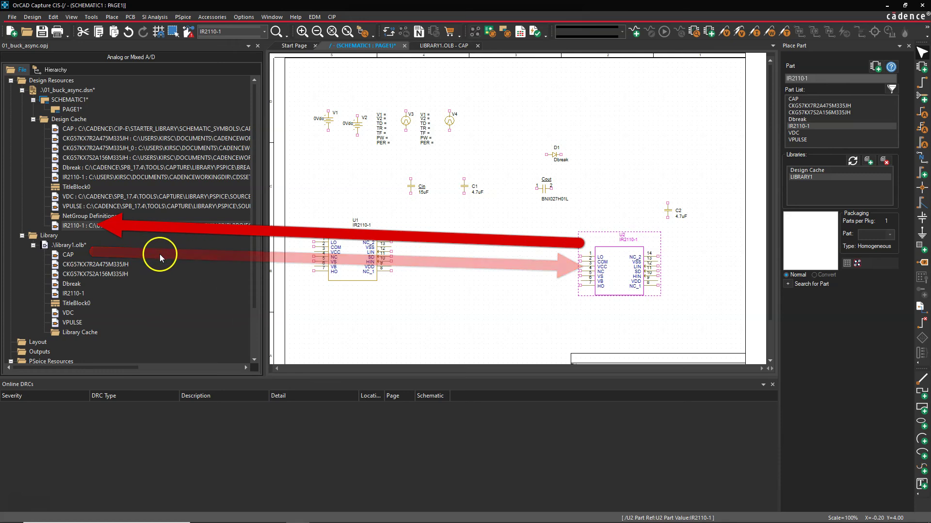
left_click(154, 223)
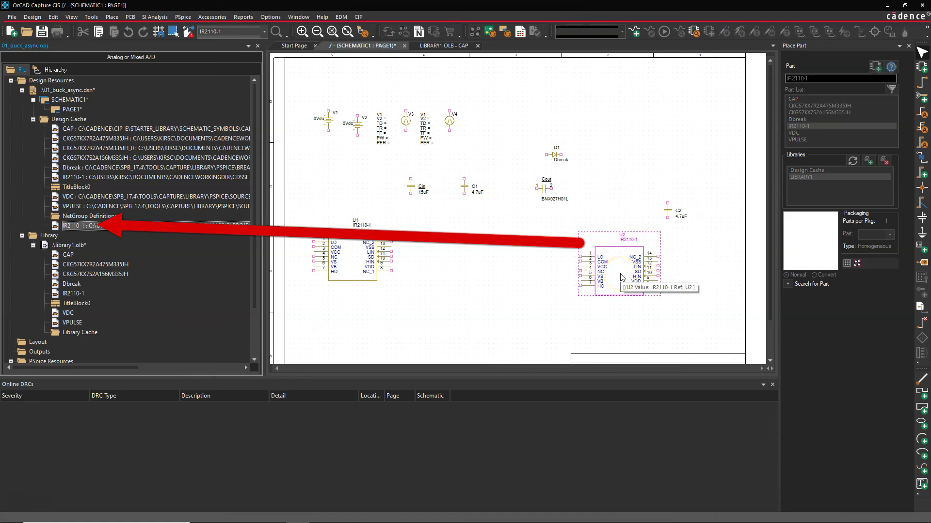
- Recheck U1 and U2, inspect the CKG57KX7S2A156M335JH and CKG57KX7R2A475M335JH_0 entries, then select U2
left_click(368, 264)
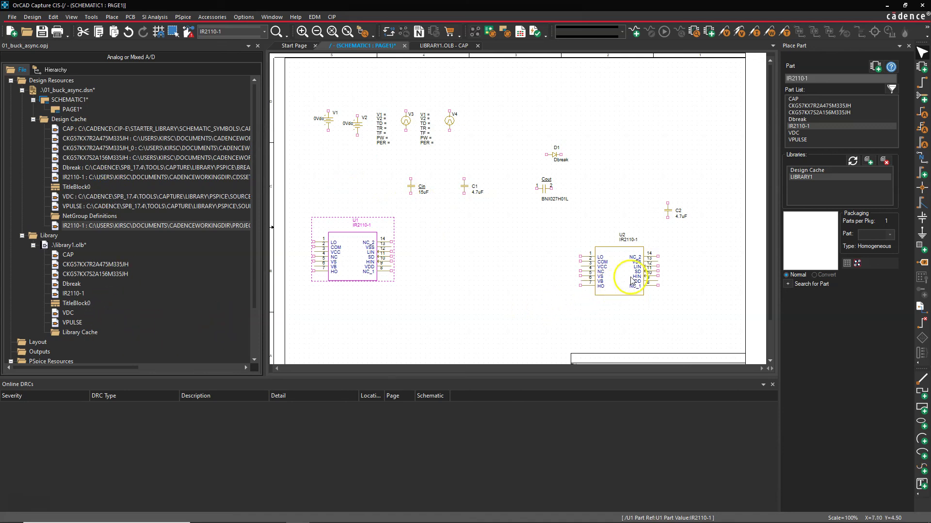
left_click(615, 272)
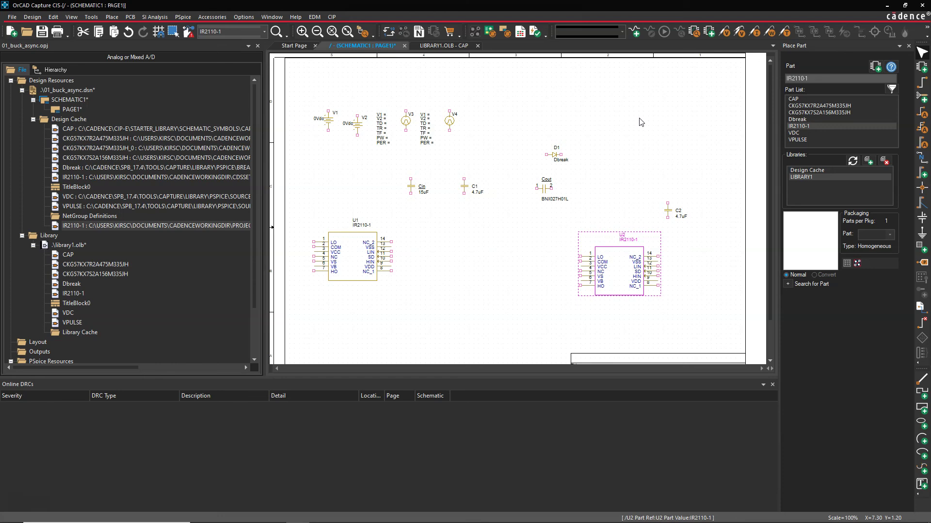
left_click(75, 275)
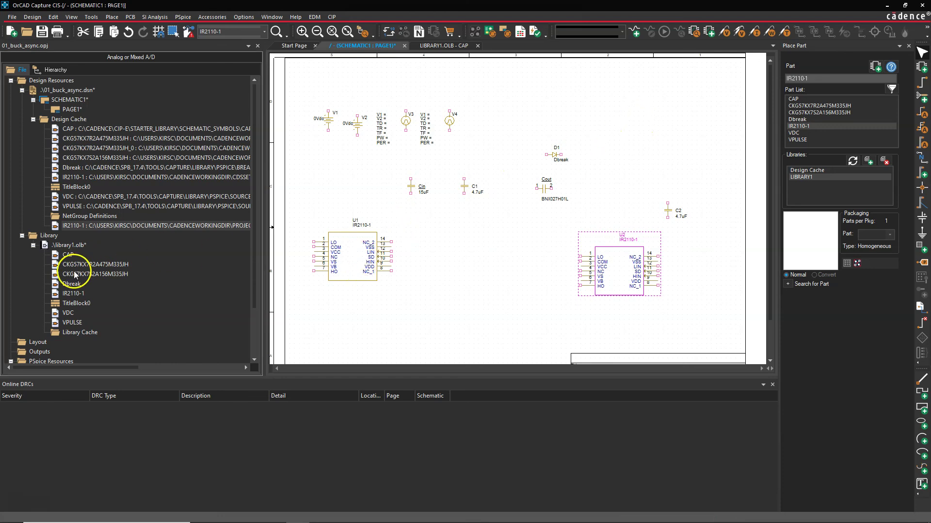
left_click(178, 152)
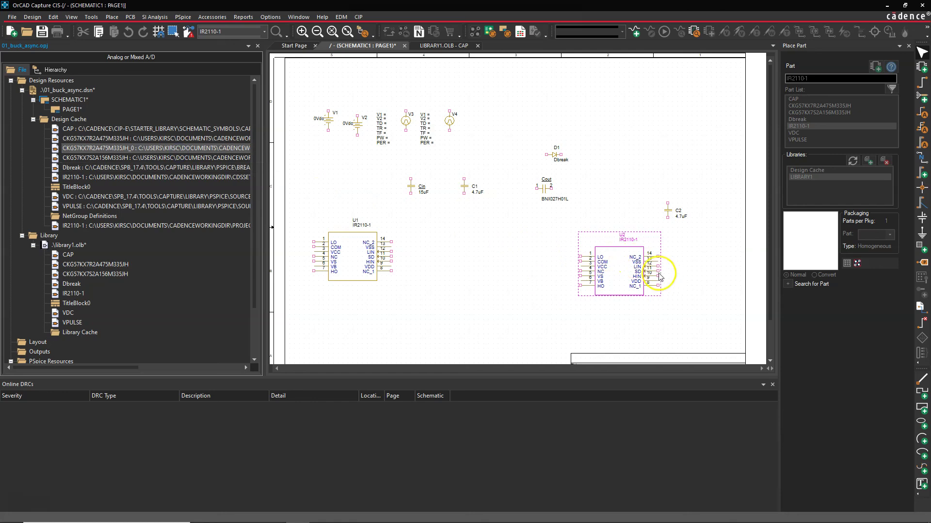
left_click(612, 258)
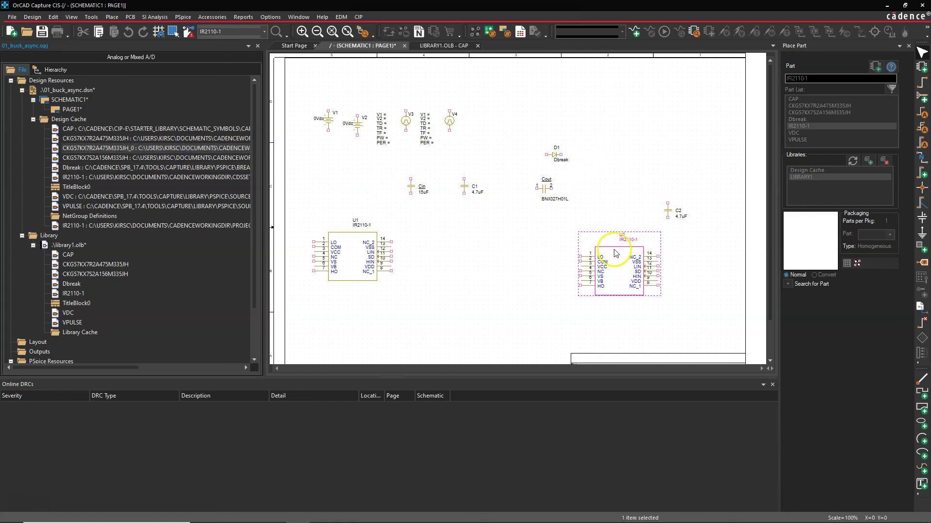
- Delete the comparison part U2 from PAGE1, leaving only driver U1
key("Delete")
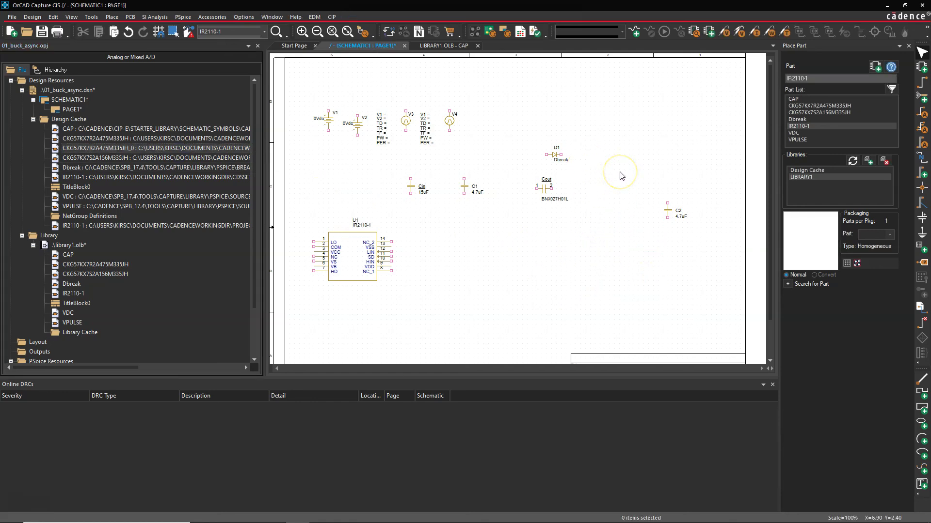
left_click(618, 232)
left_click(514, 270)
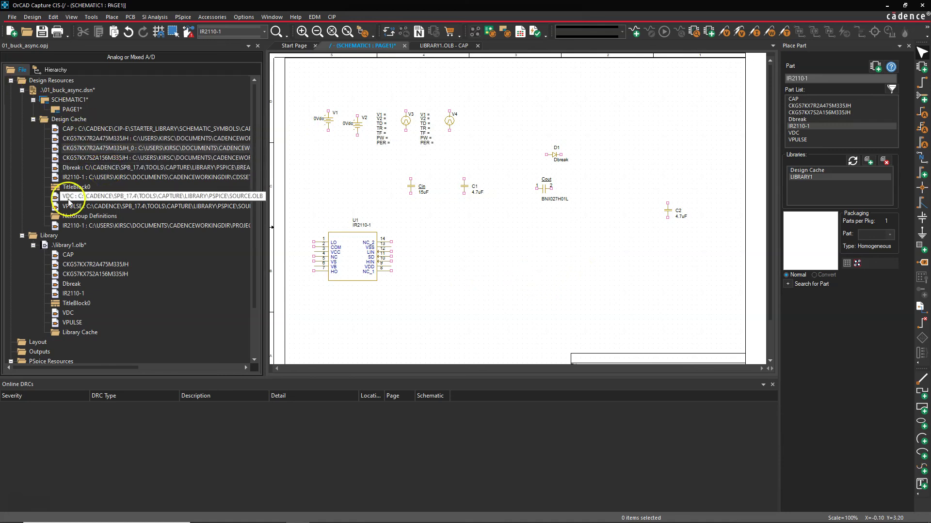
- Save library1.olb from the Project Manager so it has no unsaved changes
left_click(75, 247)
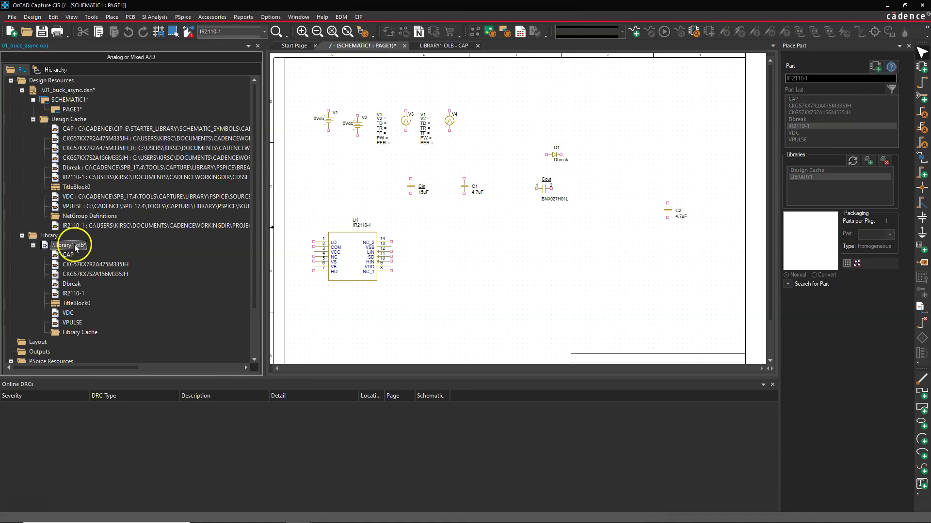
right_click(75, 247)
left_click(121, 298)
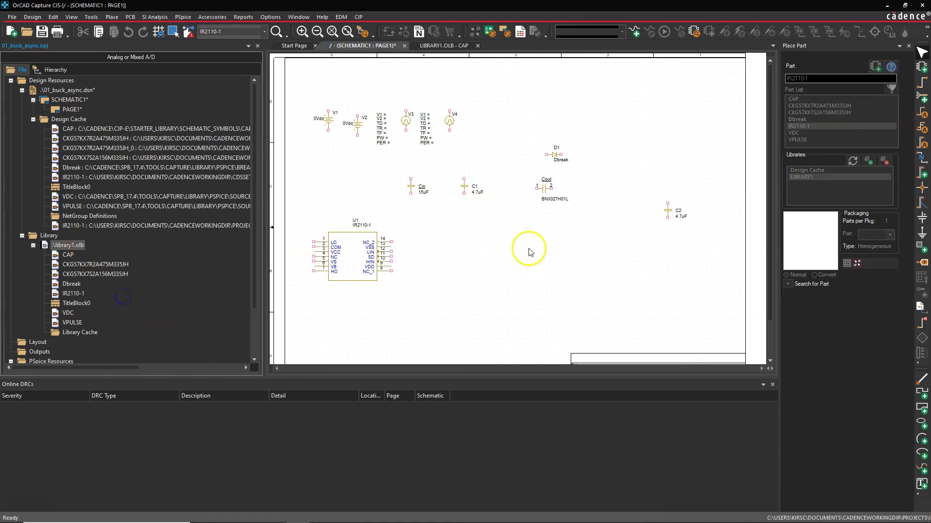